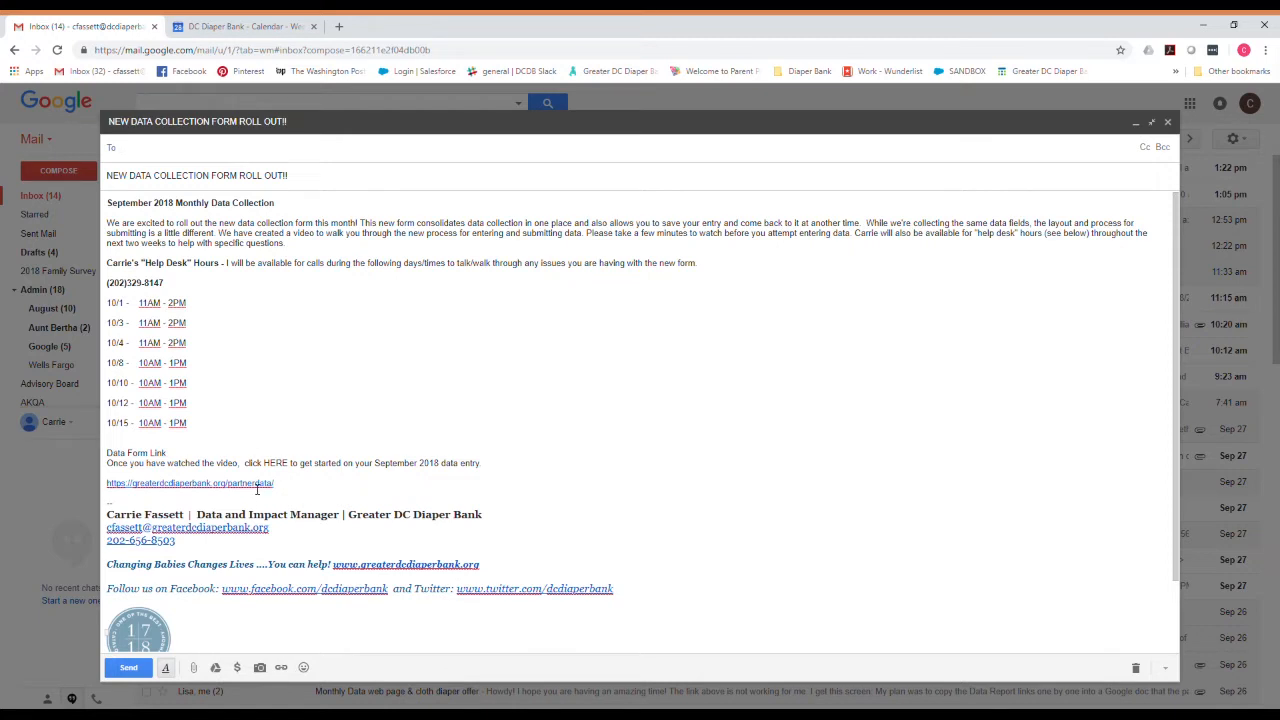
# Show the address behind the greaterdcdiaperbank.org/partnerdata link in the roll-out email.
pyautogui.click(258, 485)
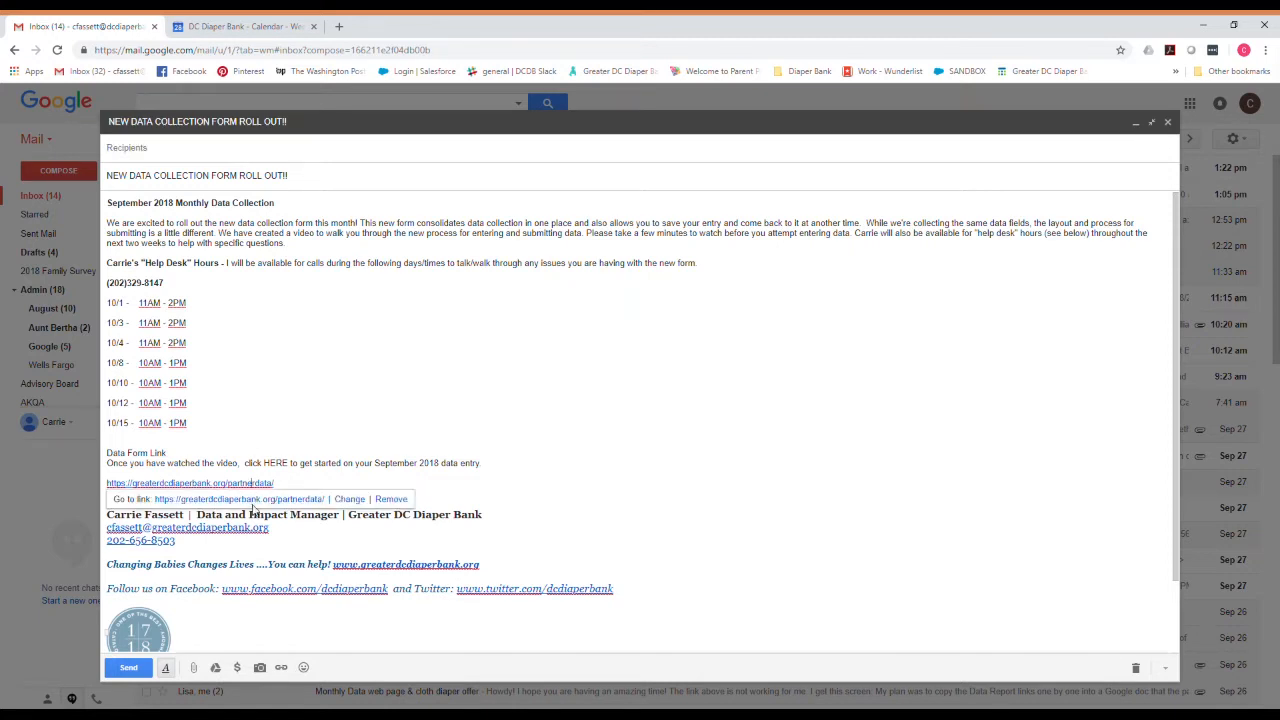
# Follow the link to the Community Partner data page and scroll to the F partners.
pyautogui.click(257, 499)
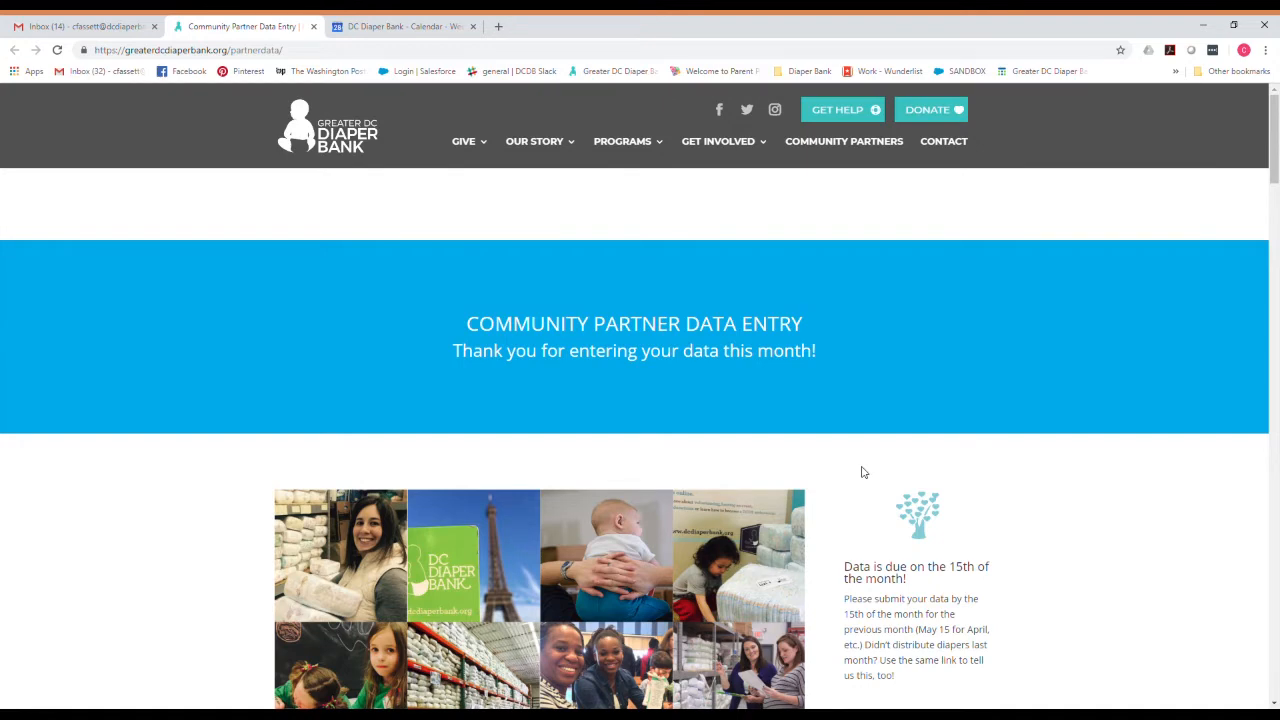
pyautogui.scroll(-3, 864, 471)
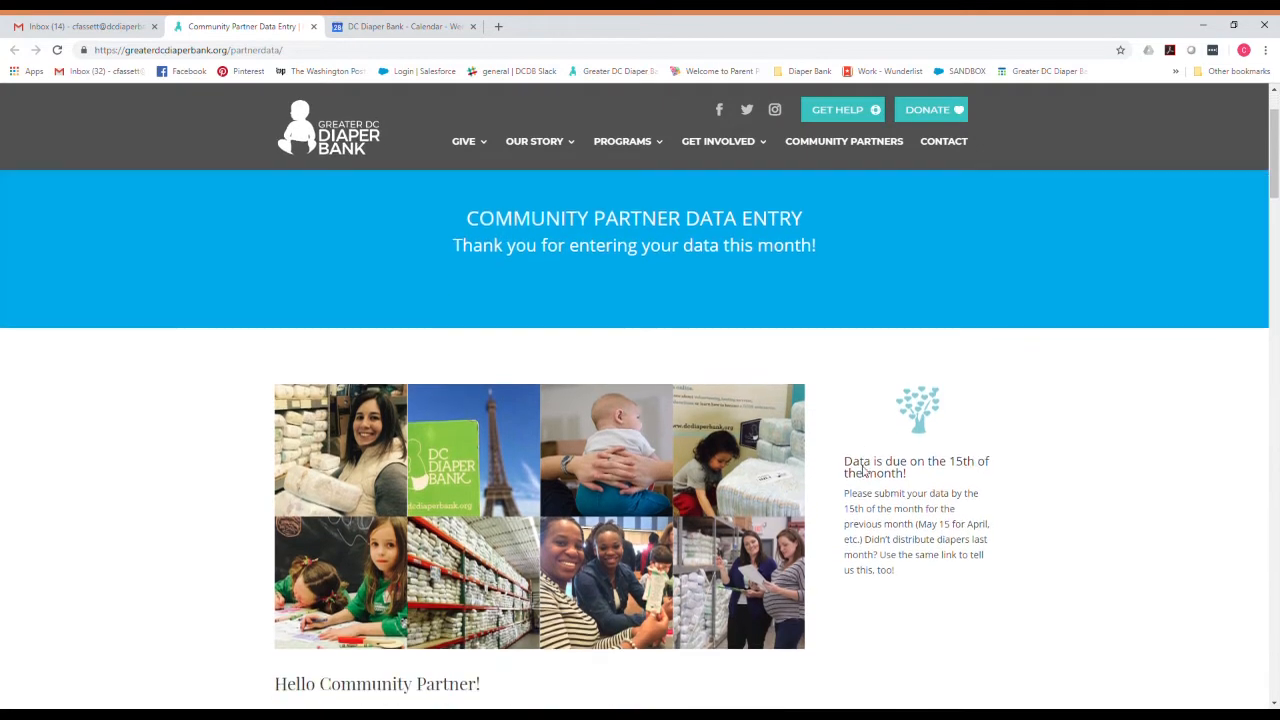
pyautogui.scroll(-2, 864, 471)
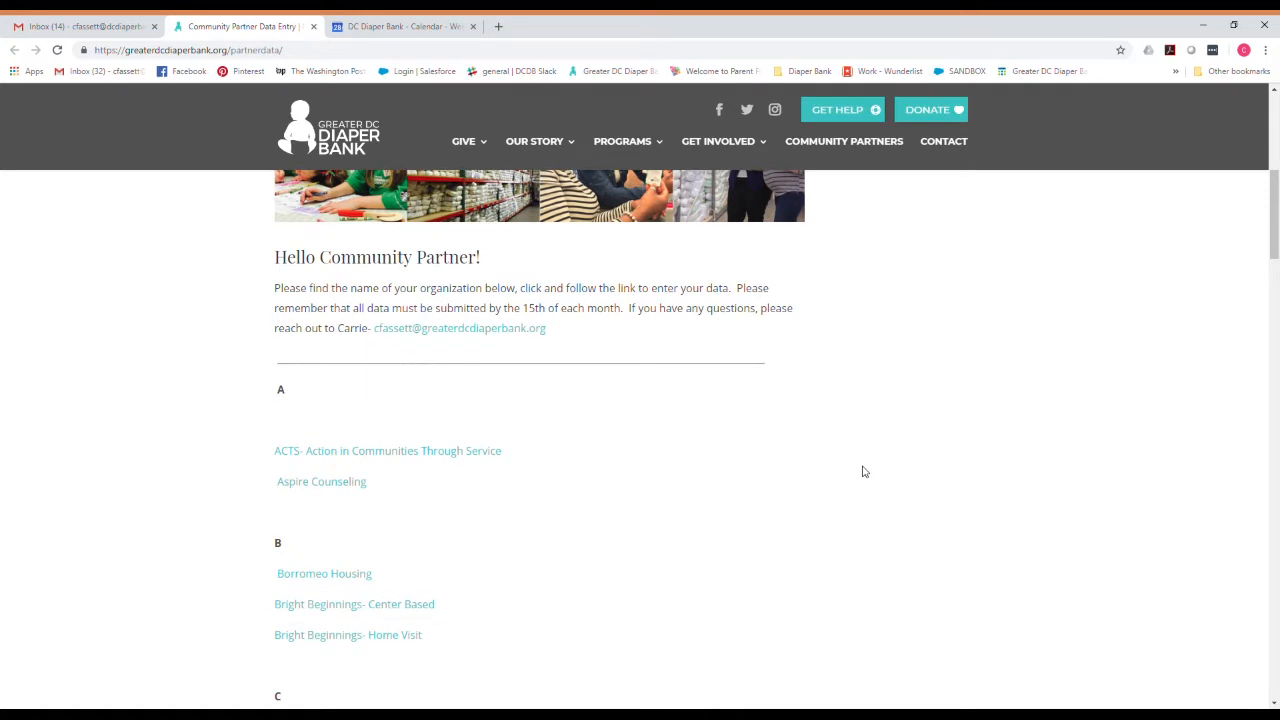
pyautogui.scroll(-3, 864, 471)
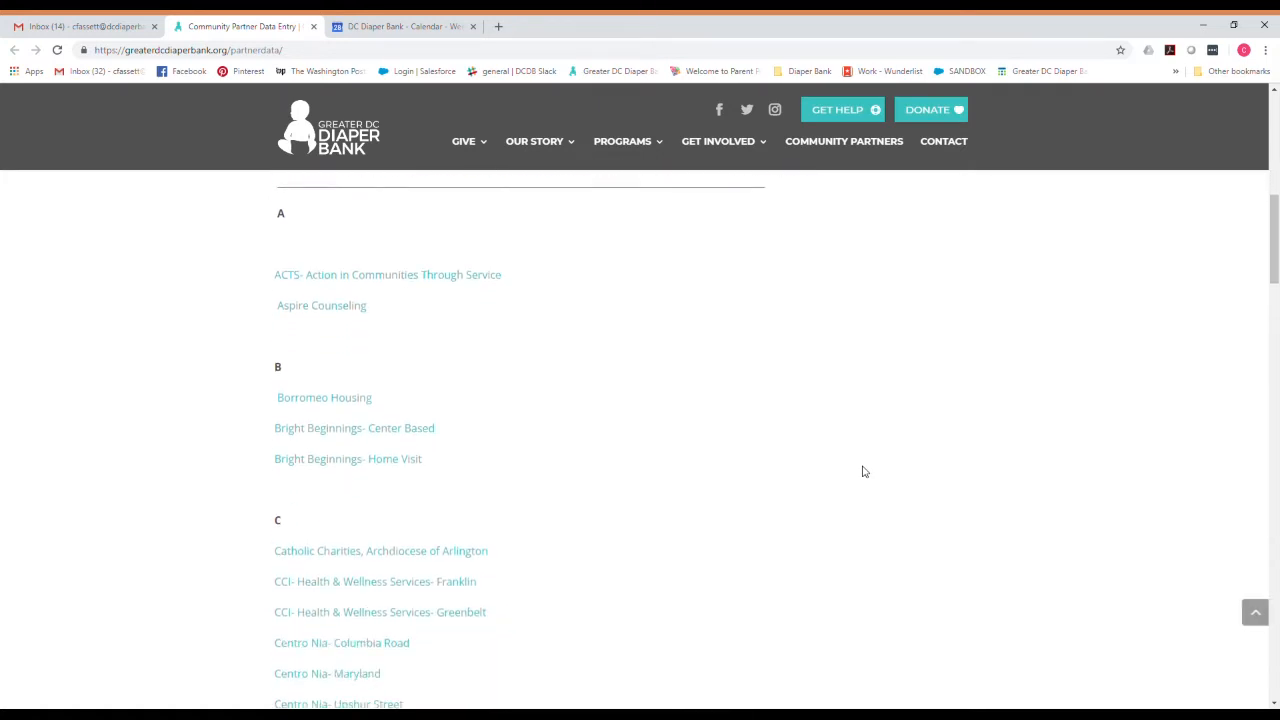
pyautogui.scroll(-4, 864, 471)
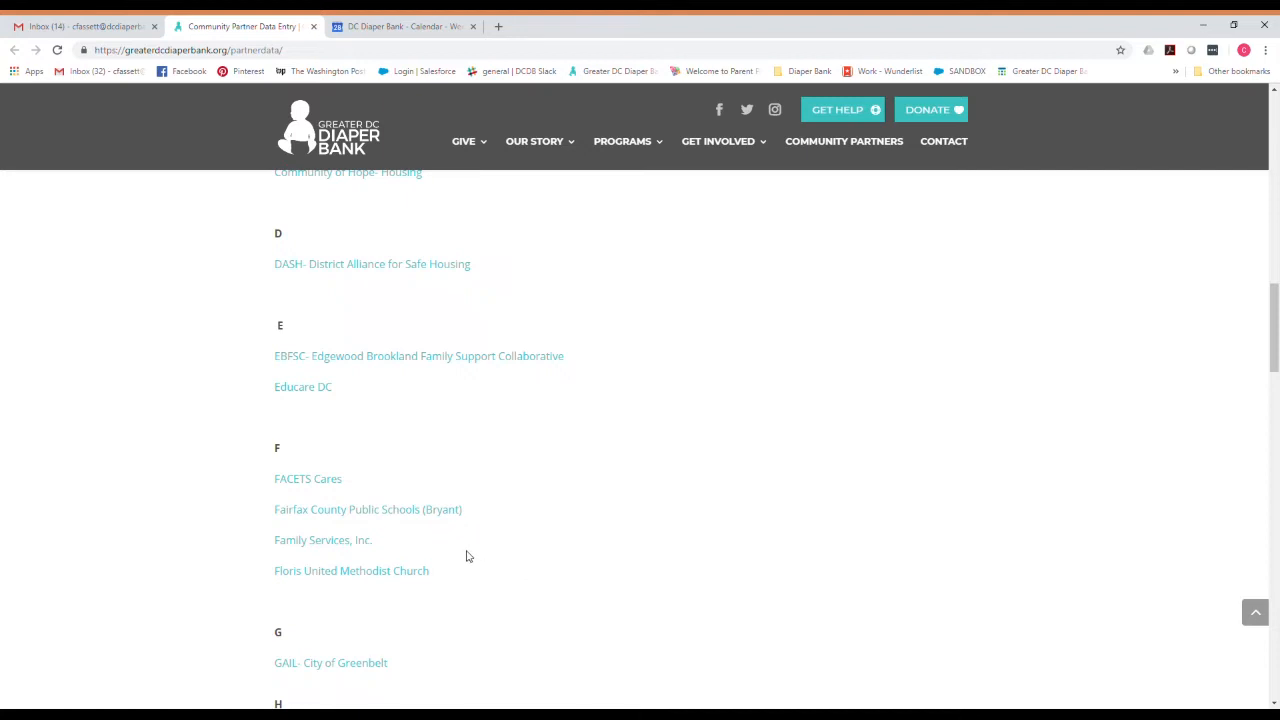
# Open the Fairfax County Public Schools (Bryant) link to reach its Monthly Reports.
pyautogui.click(411, 516)
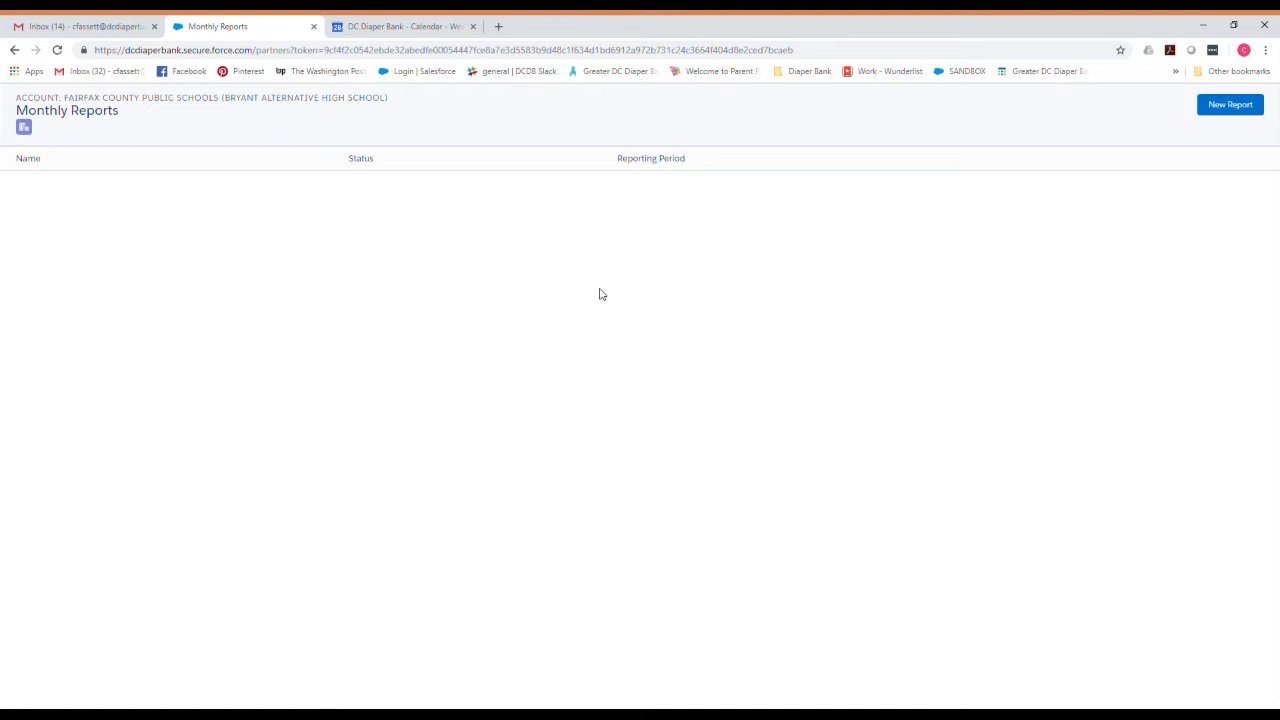
# Create a new report for period 9-2018, ticking then unticking the no-diapers-distributed box.
pyautogui.click(1233, 108)
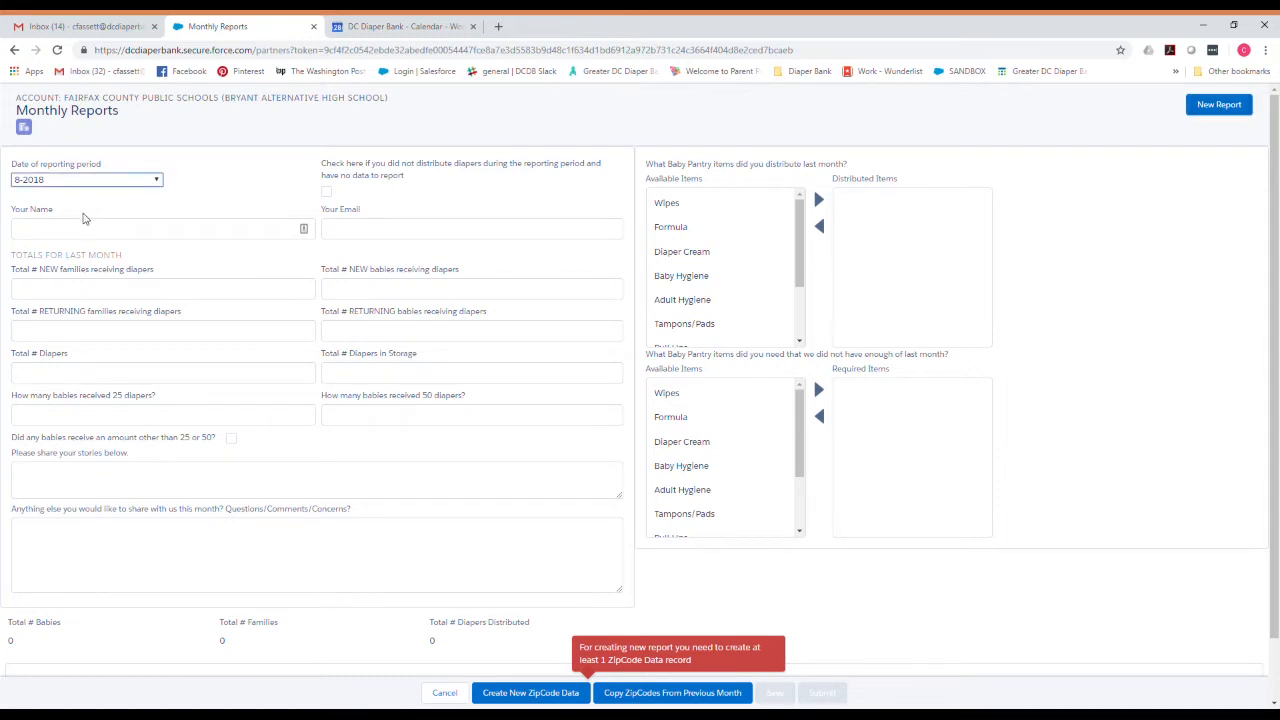
pyautogui.press('Down')
pyautogui.click(327, 191)
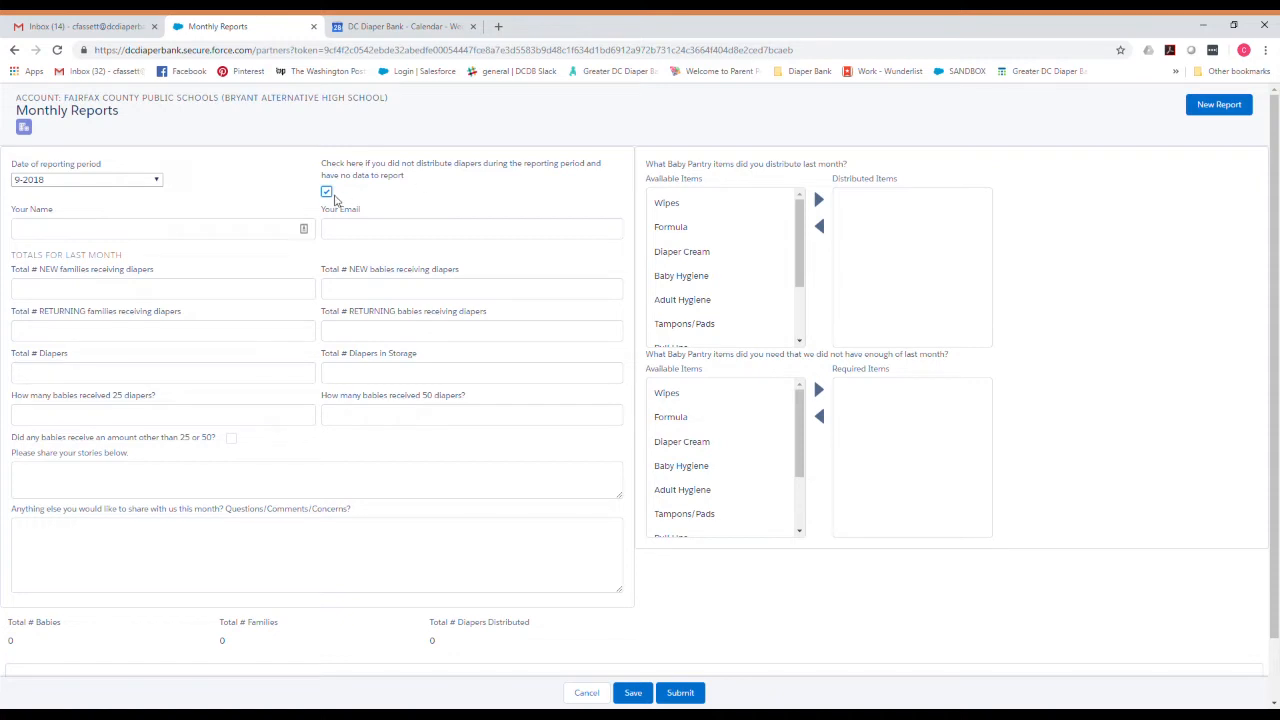
pyautogui.click(327, 193)
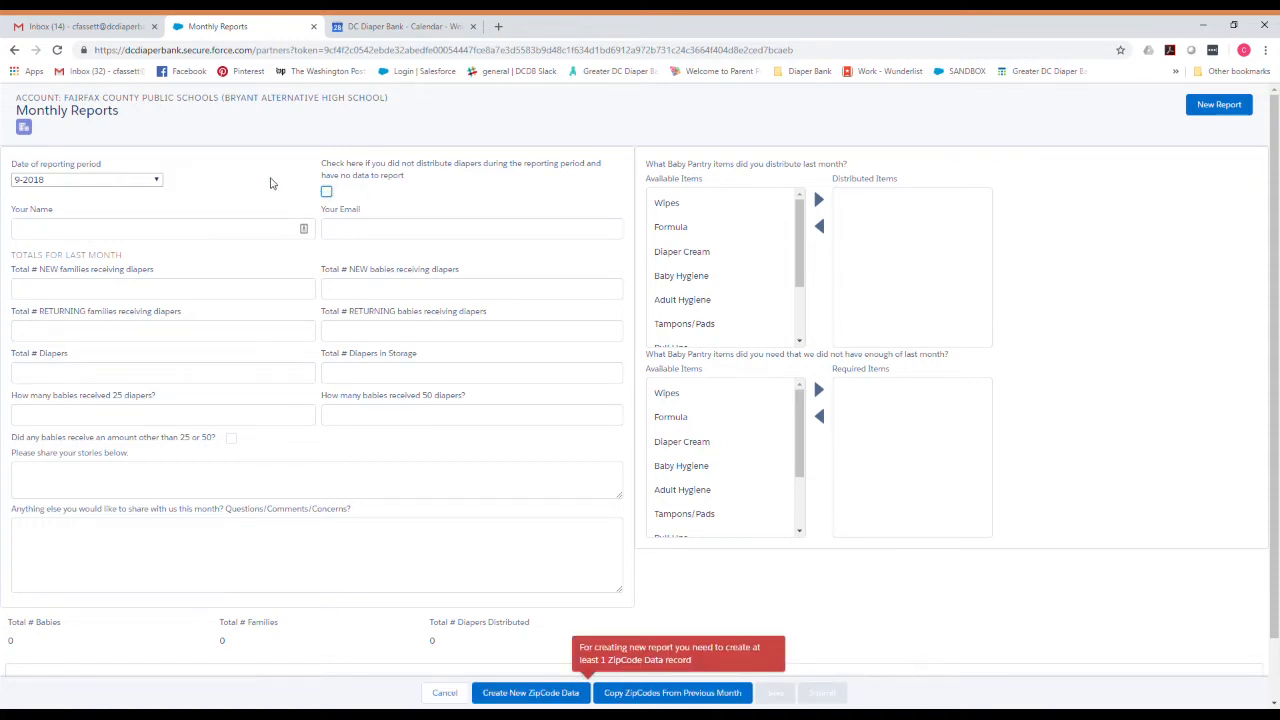
# Enter the reporter's full name and paste in their e-mail address.
pyautogui.click(240, 236)
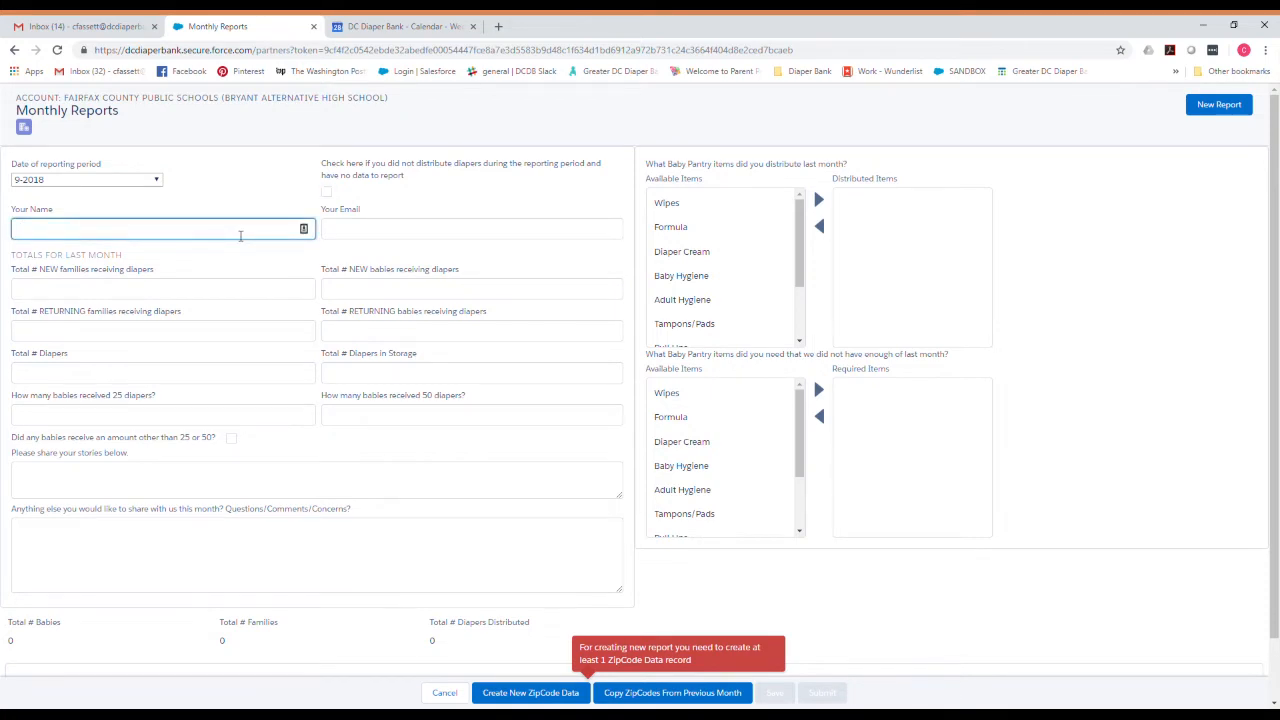
pyautogui.click(376, 240)
pyautogui.hotkey('ctrl', 'v')
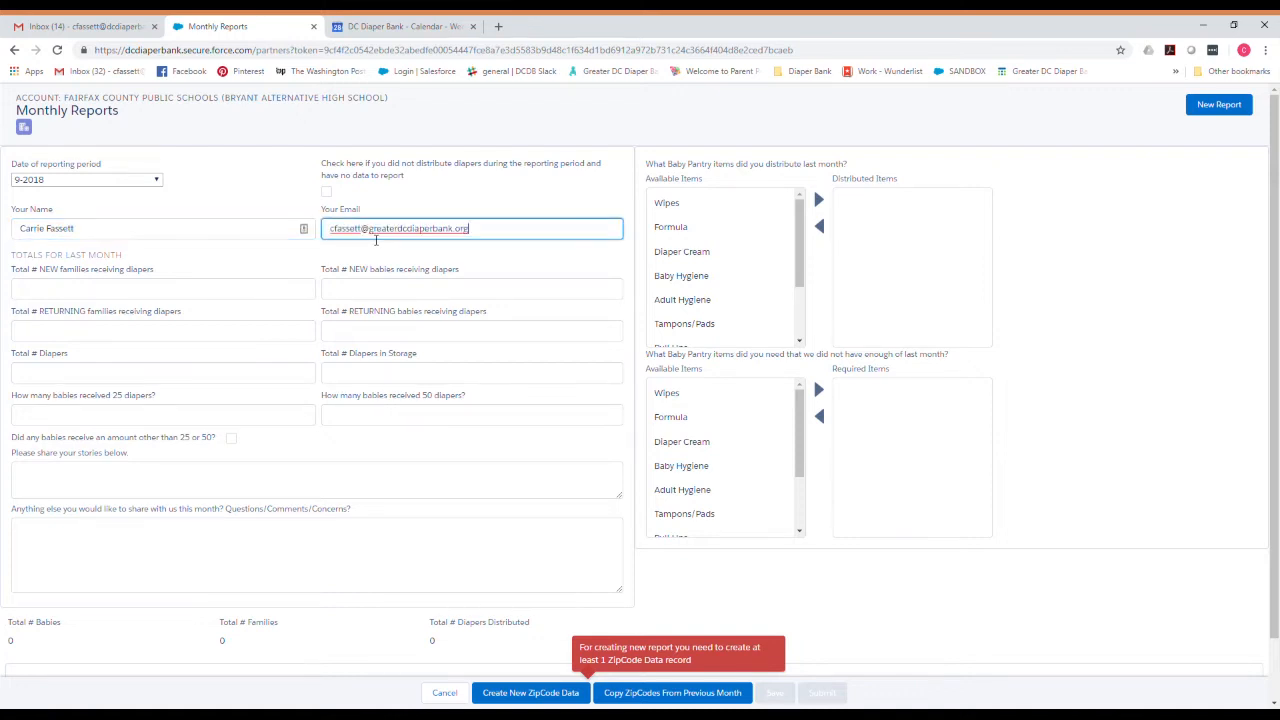
pyautogui.click(246, 291)
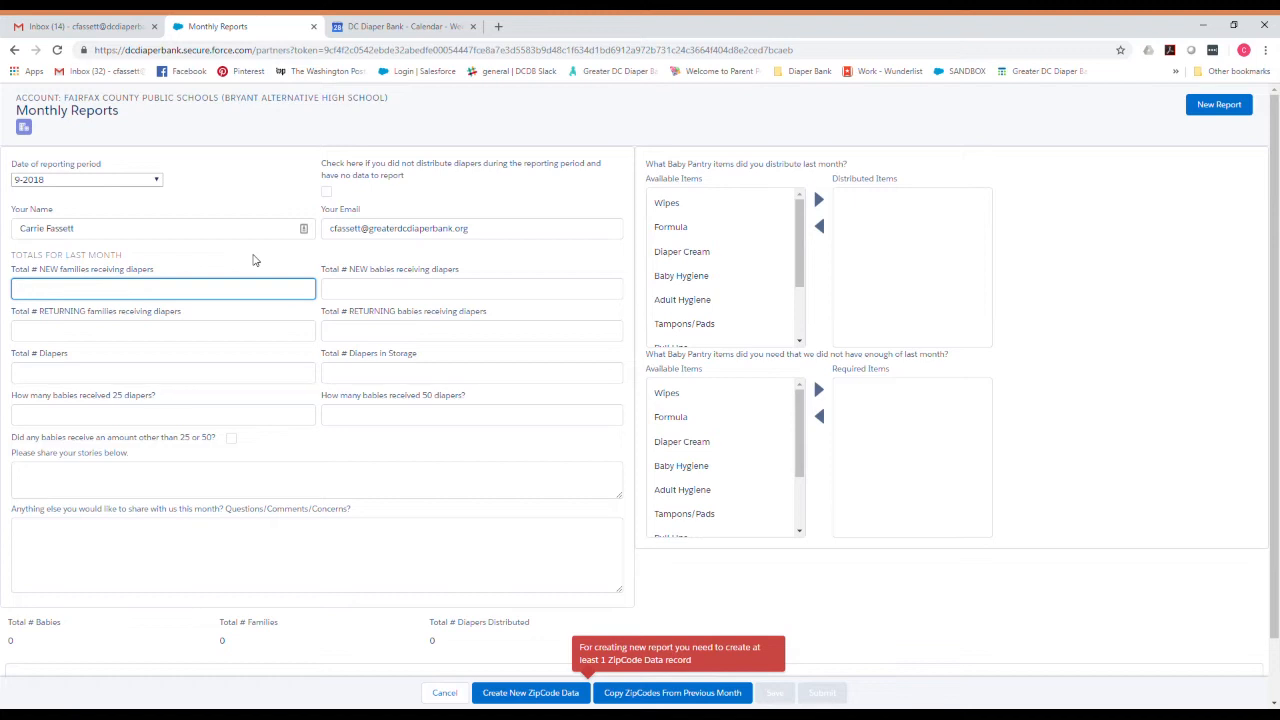
# Enter 5 new and 45 returning families, and 5 new and 45 returning babies.
pyautogui.write('5')
pyautogui.click(198, 328)
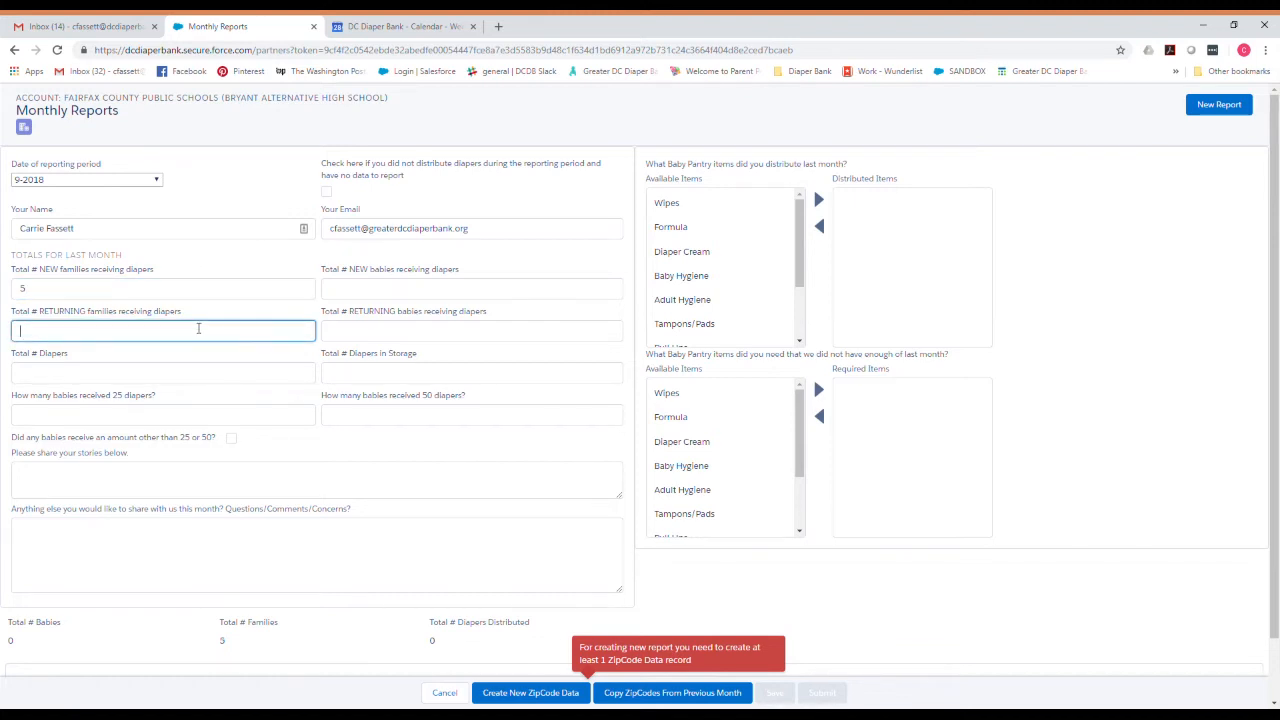
pyautogui.write('45')
pyautogui.click(374, 290)
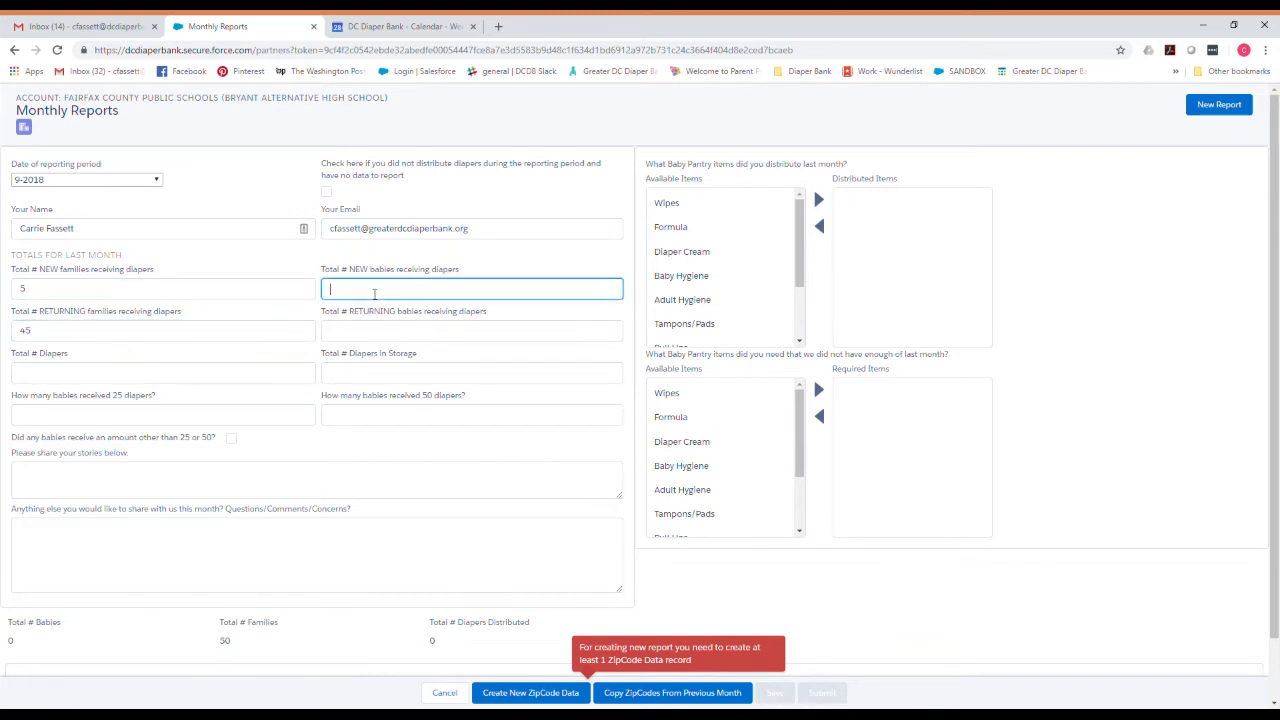
pyautogui.write('5')
pyautogui.click(375, 334)
pyautogui.write('45')
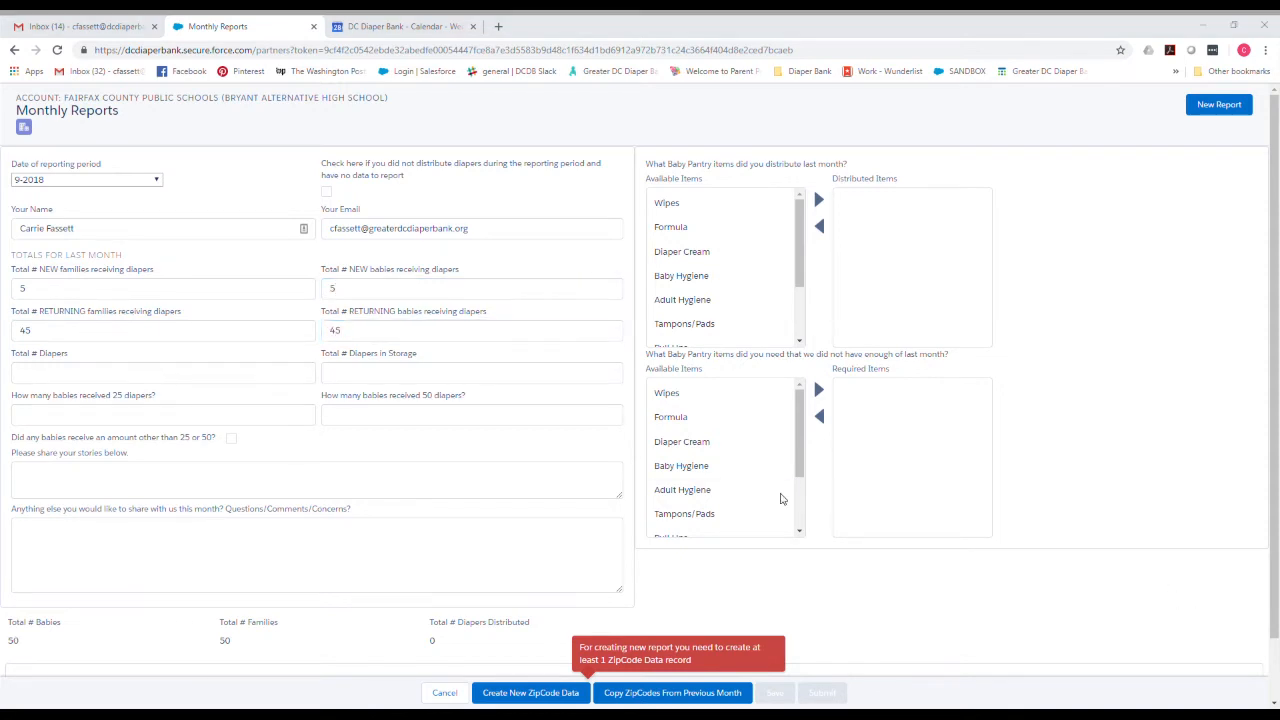
# Enter 2500 diapers, 1500 stored, 0 babies at 25, 45 at 50; tick 'other amount'.
pyautogui.click(151, 377)
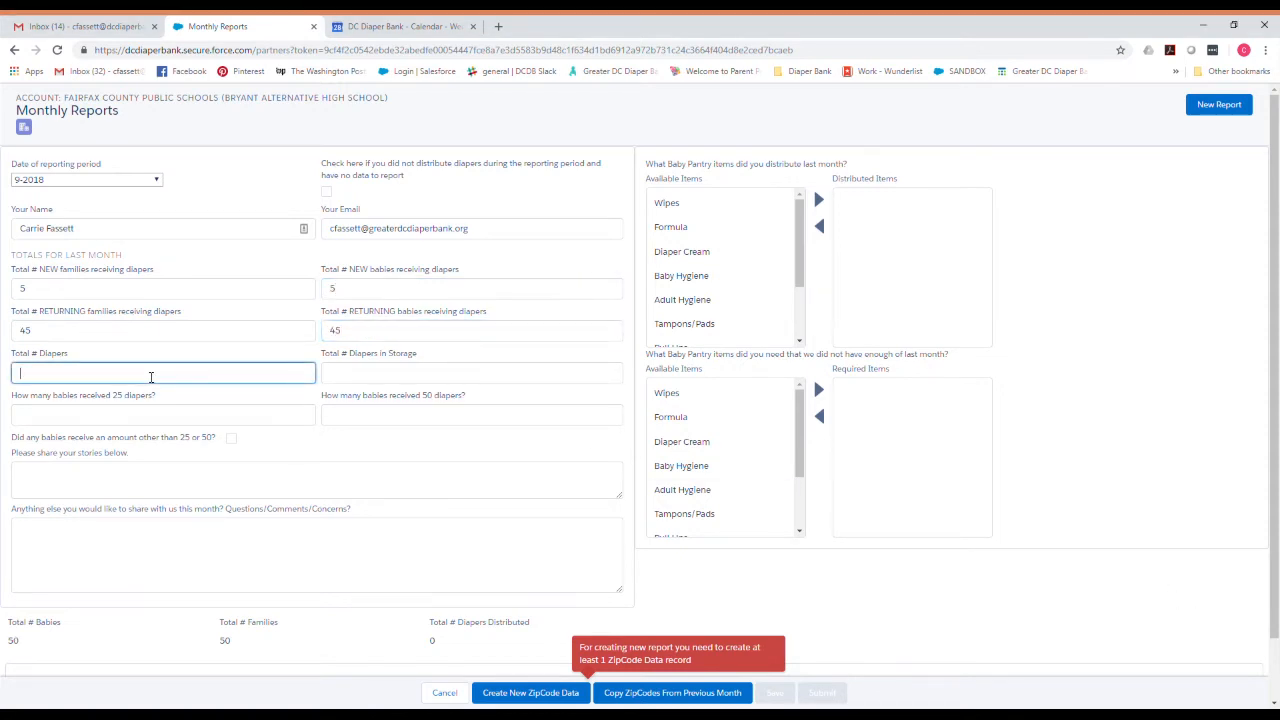
pyautogui.write('2500')
pyautogui.click(427, 383)
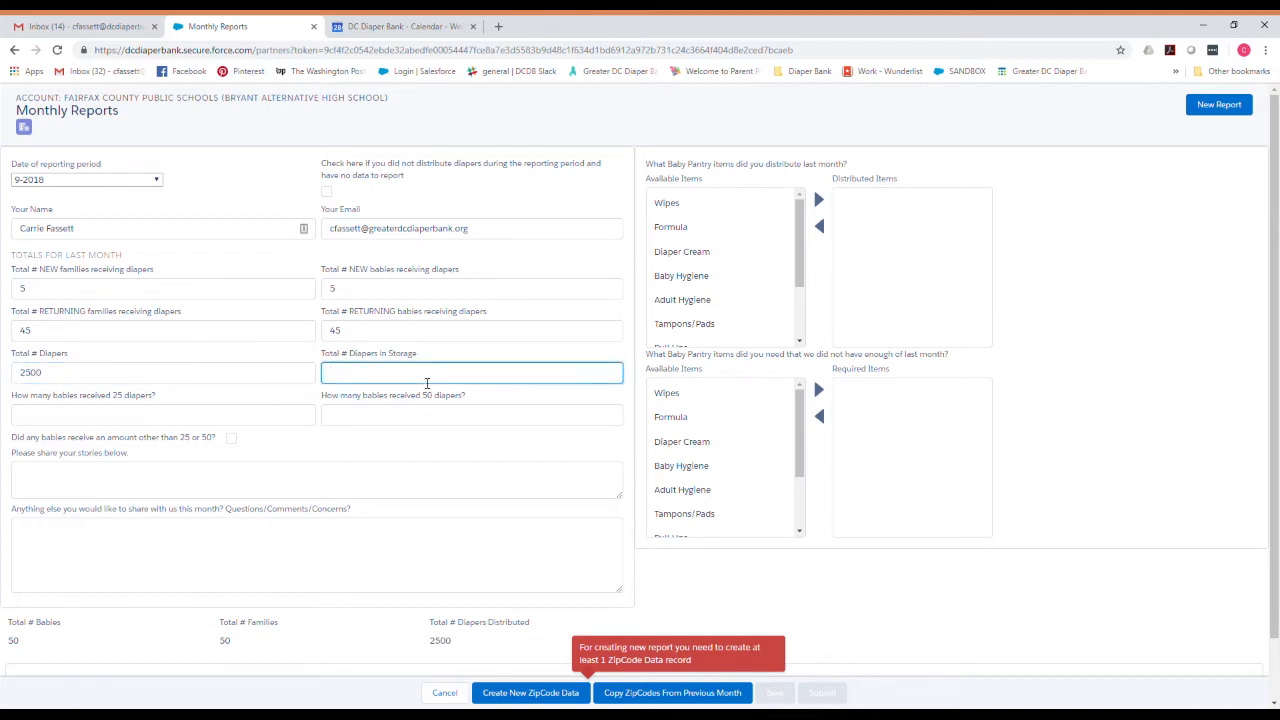
pyautogui.write('1500')
pyautogui.click(212, 416)
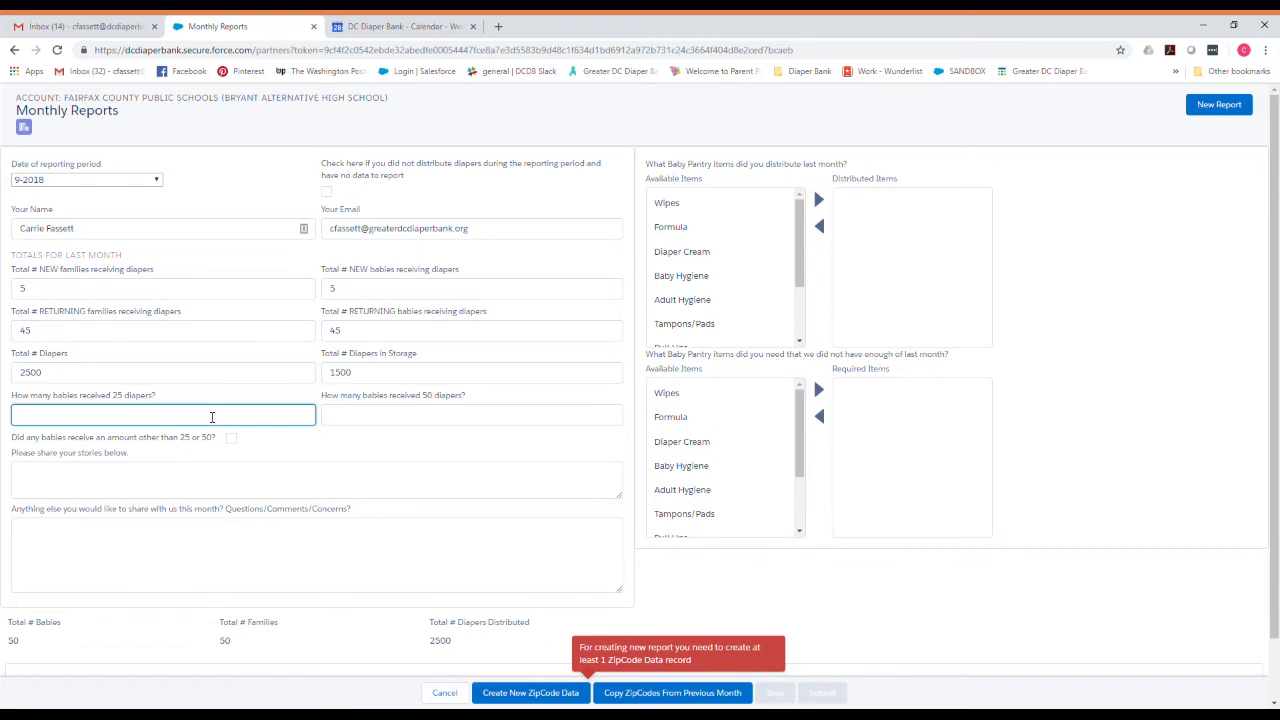
pyautogui.write('0')
pyautogui.click(390, 420)
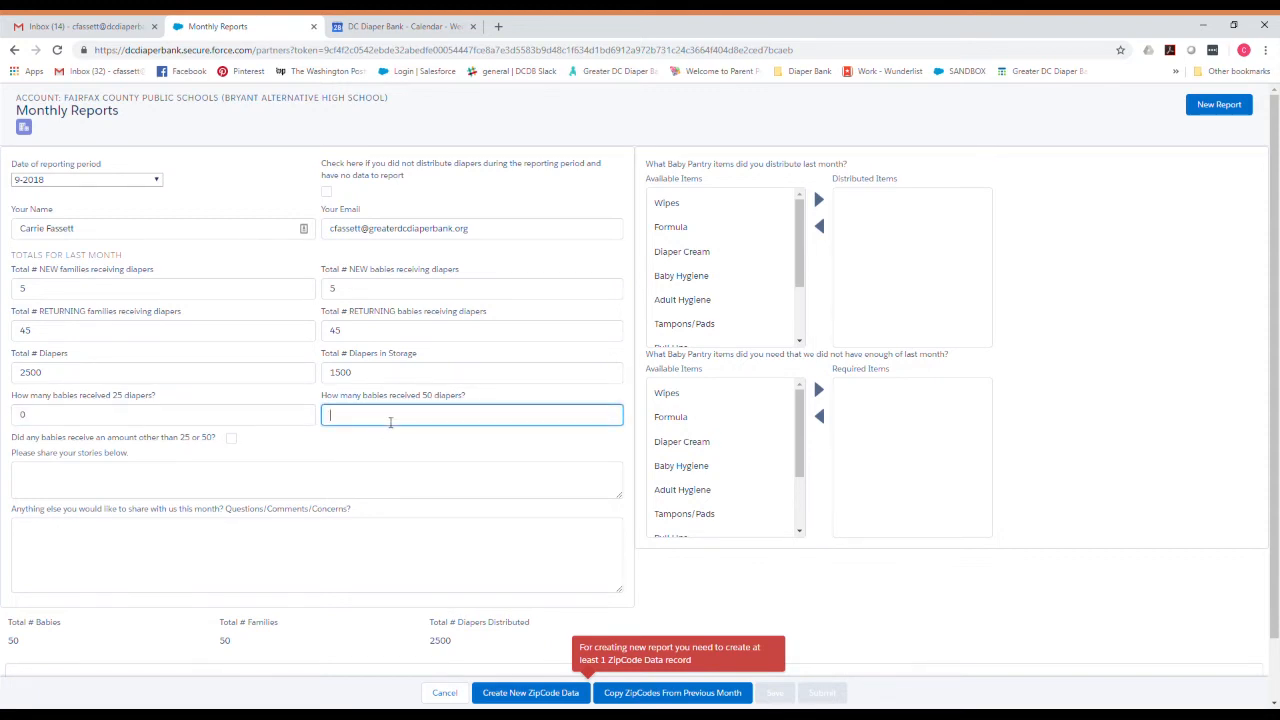
pyautogui.write('45')
pyautogui.click(341, 448)
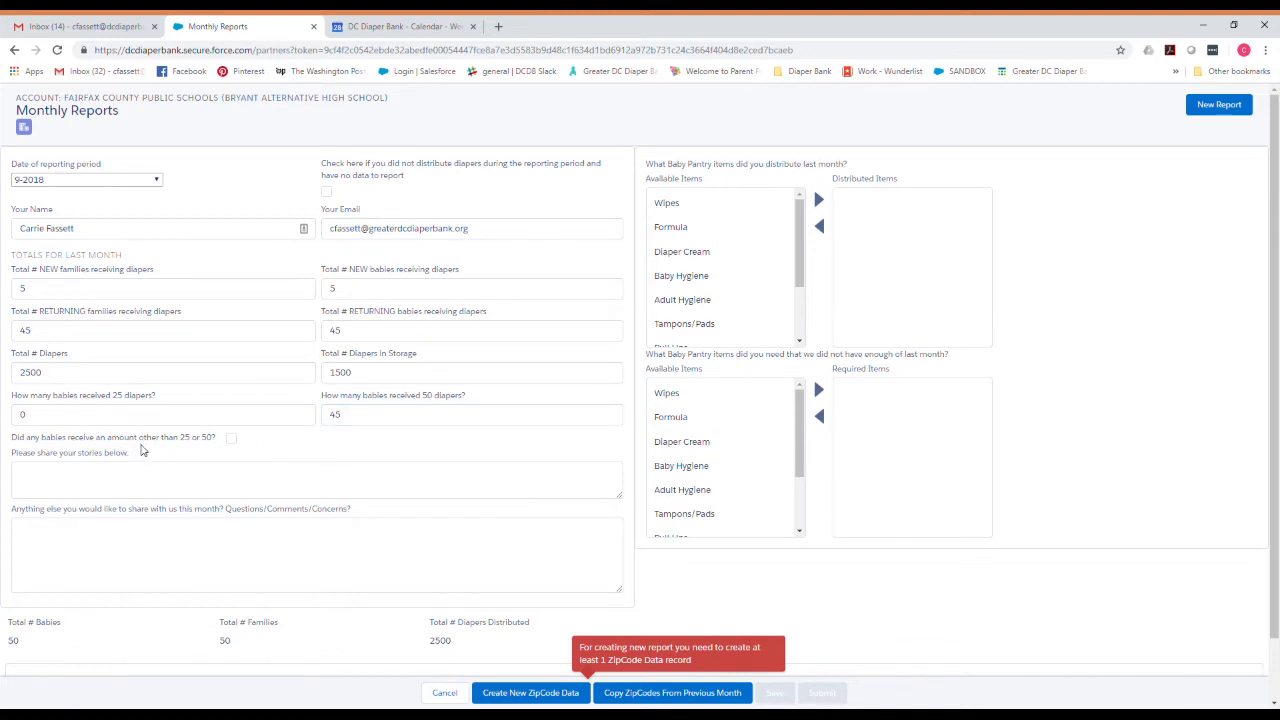
pyautogui.click(230, 440)
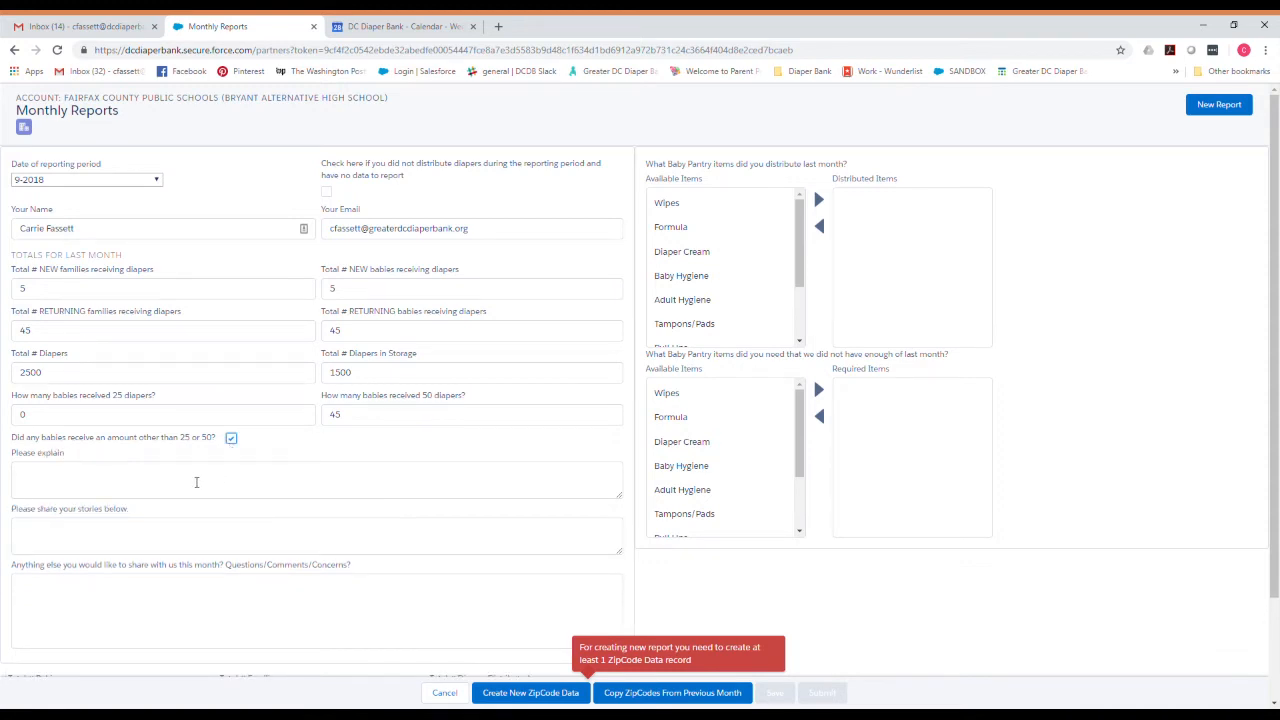
# Untick the 'other than 25 or 50' box, then visit the stories and comments fields.
pyautogui.click(231, 439)
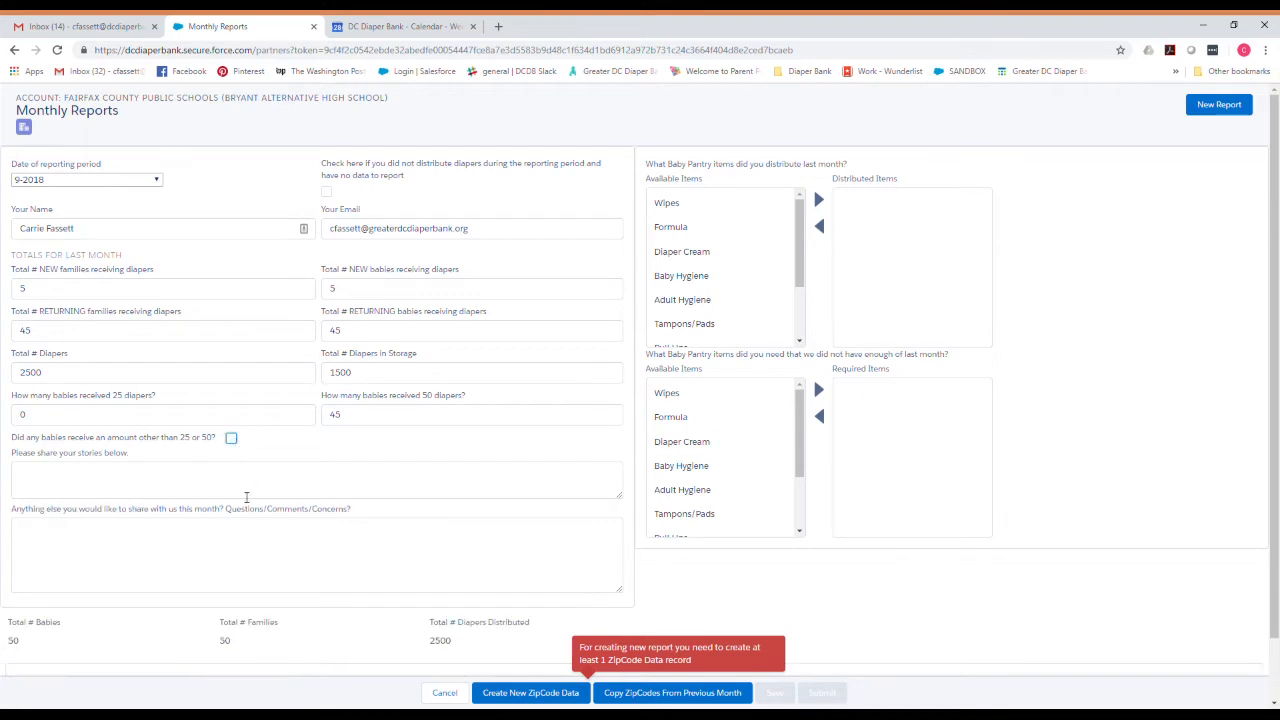
pyautogui.click(234, 489)
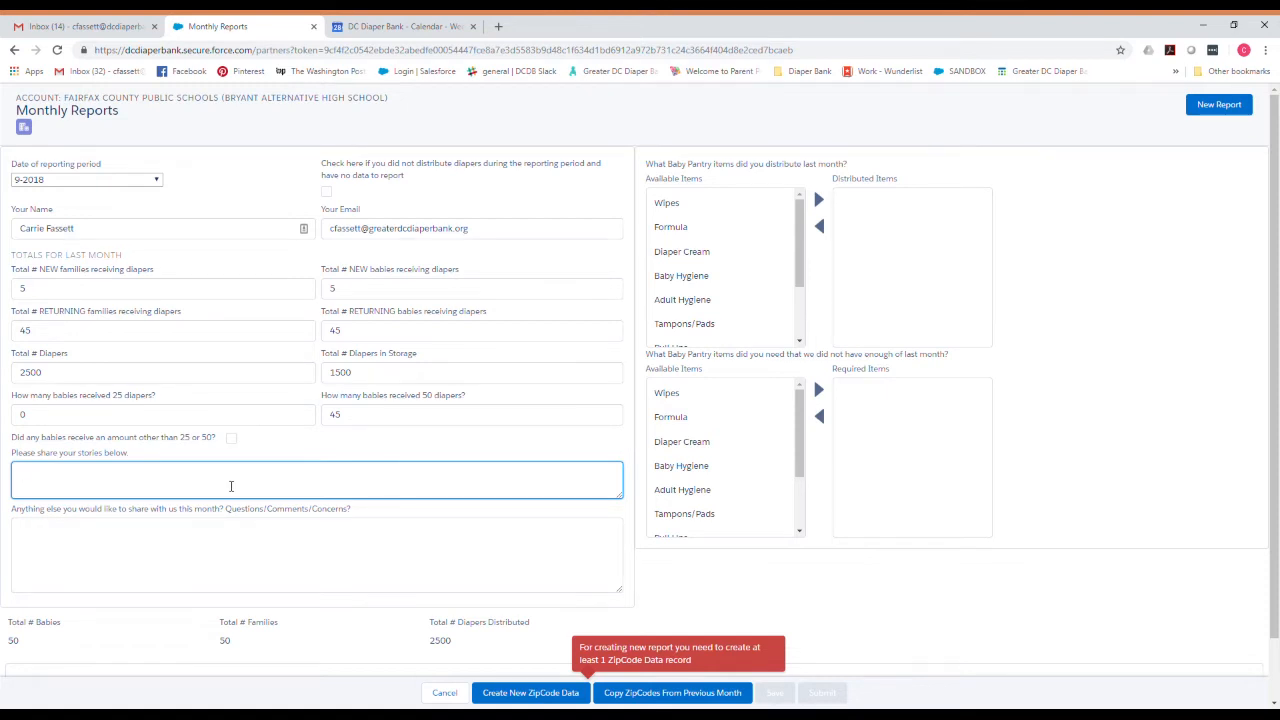
pyautogui.click(241, 536)
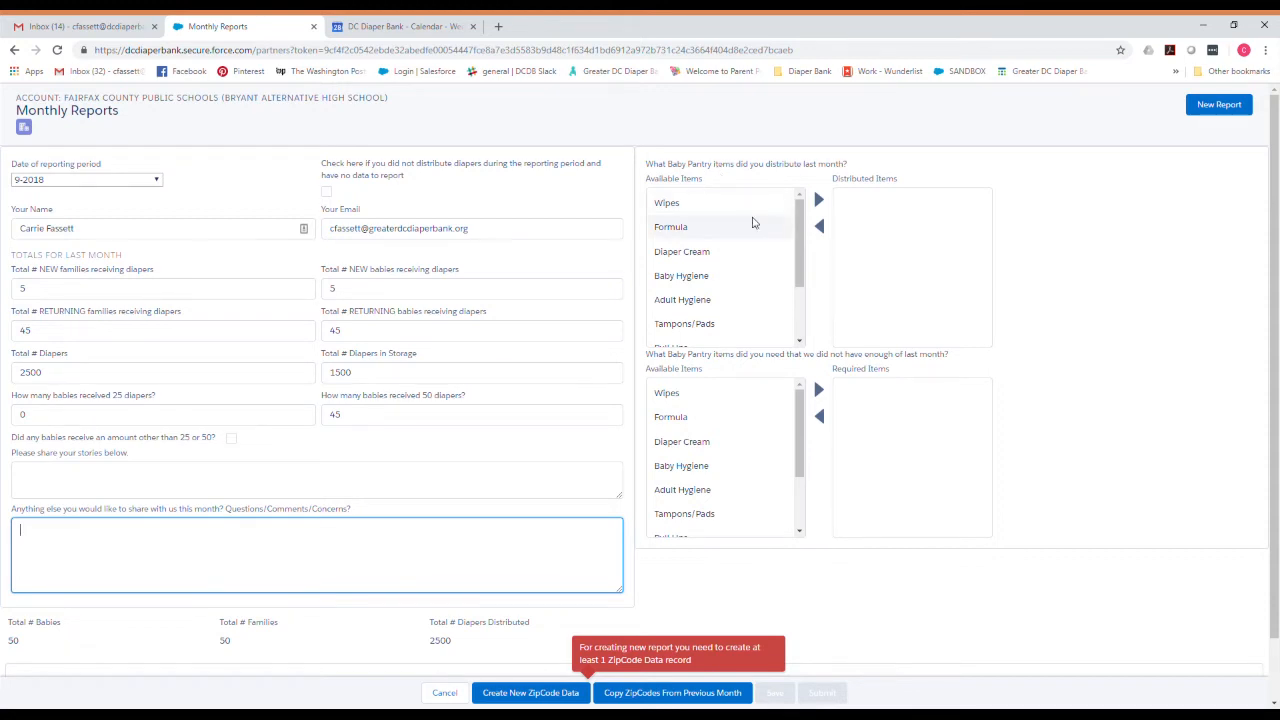
# Set Formula as the distributed item and Wipes and Pull-Ups as needed items.
pyautogui.moveTo(798, 228)
pyautogui.mouseDown()
pyautogui.moveTo(799, 279)
pyautogui.moveTo(800, 205)
pyautogui.mouseUp()
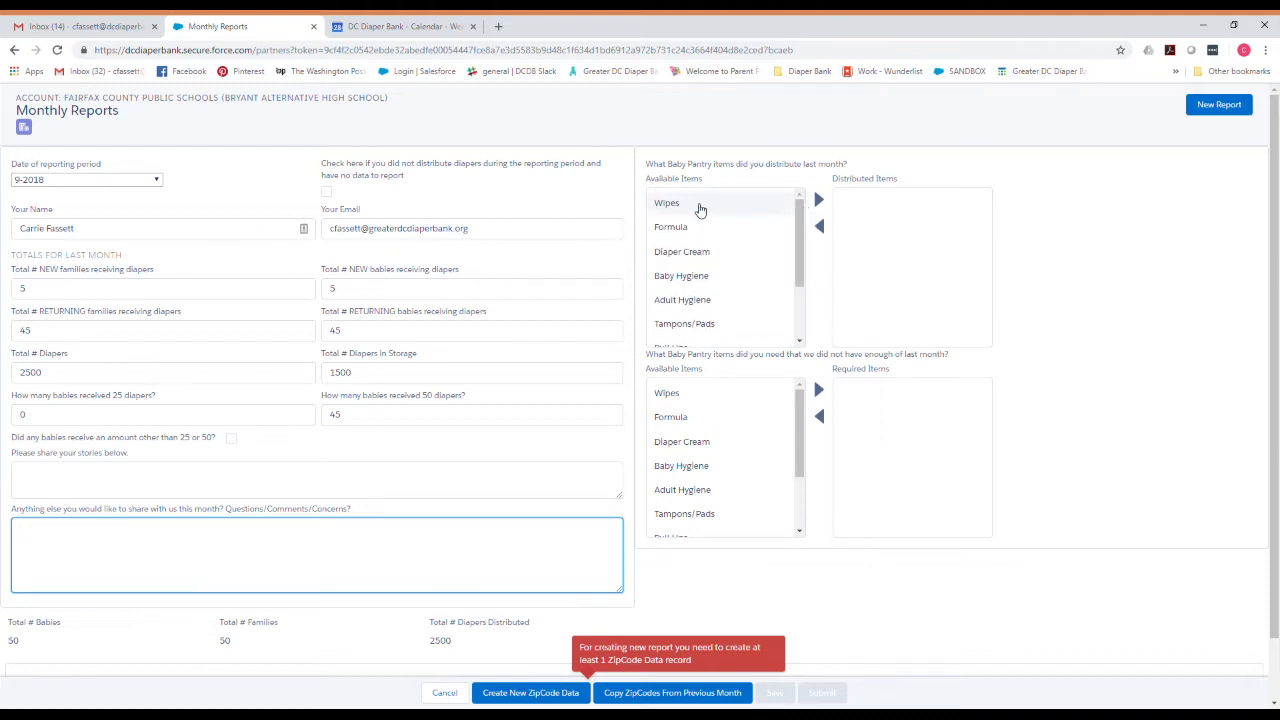
pyautogui.click(700, 210)
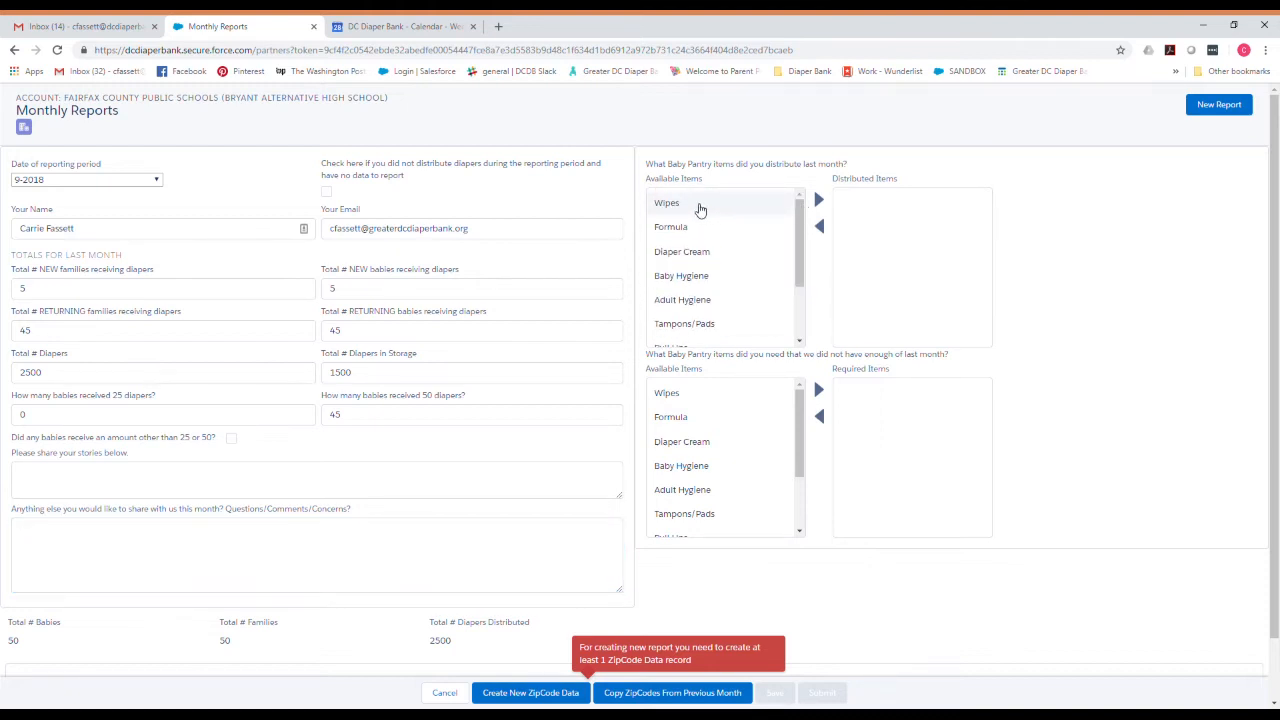
pyautogui.click(819, 201)
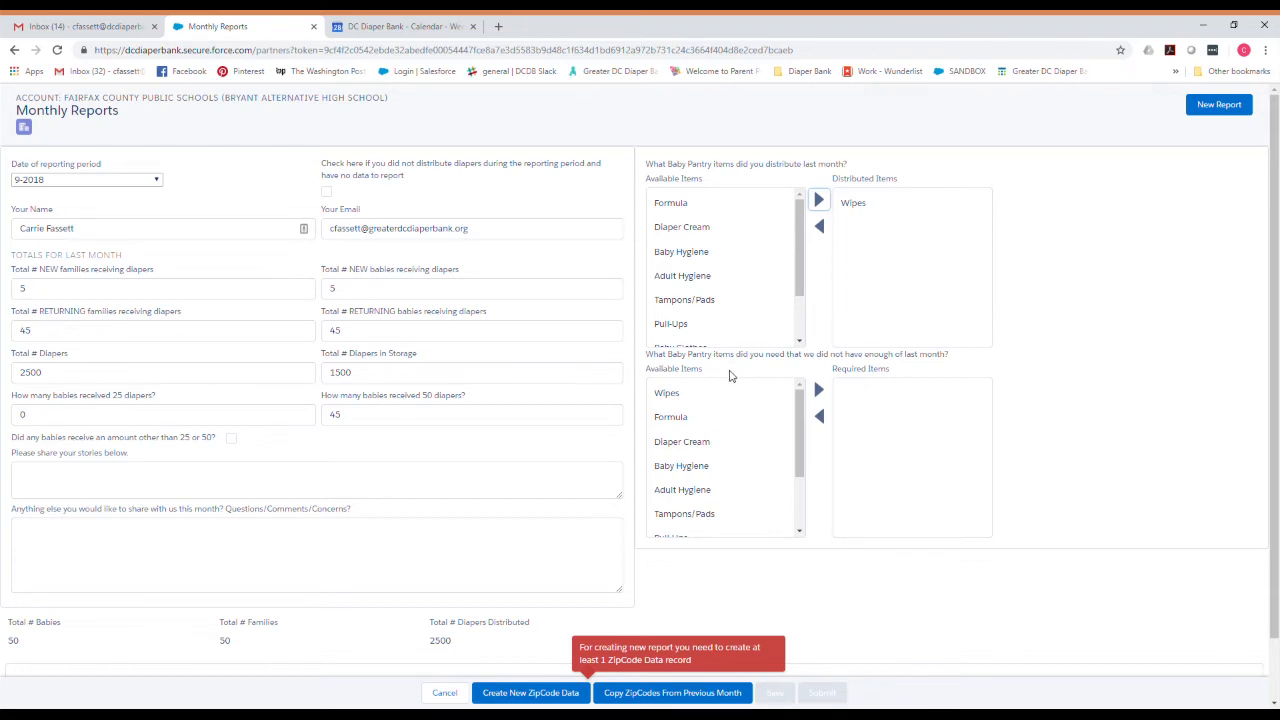
pyautogui.click(700, 395)
pyautogui.click(818, 393)
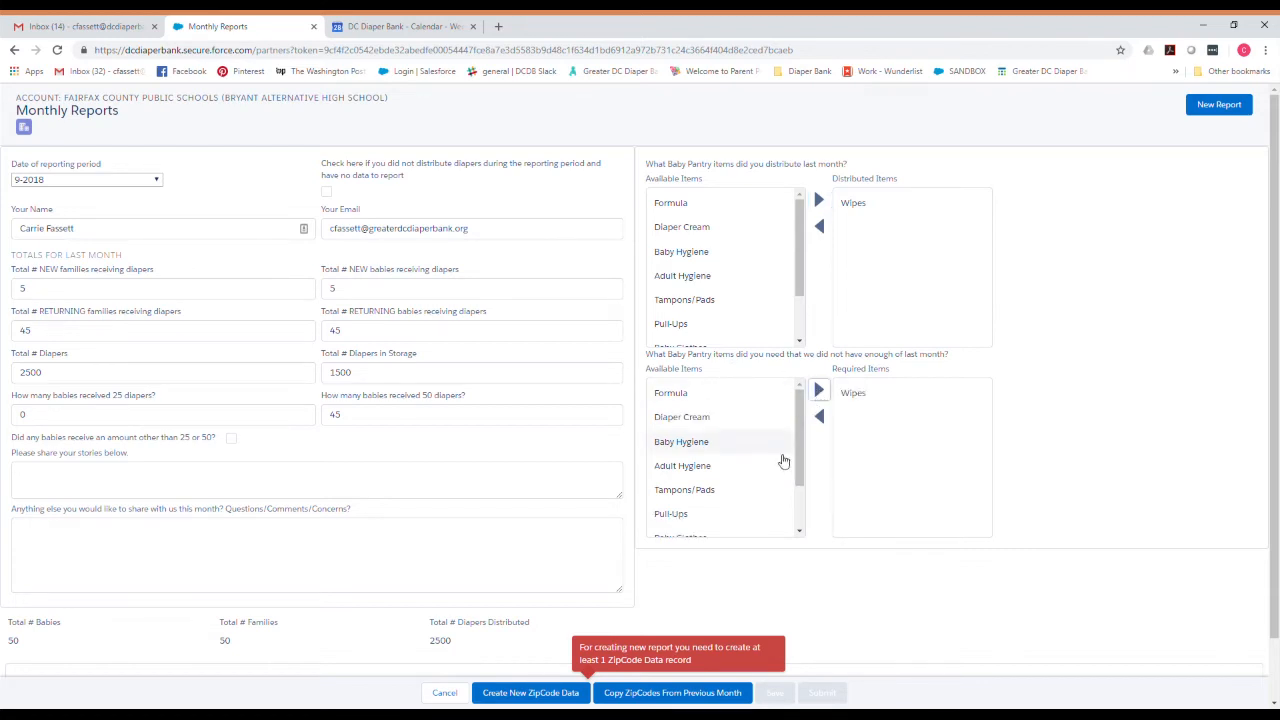
pyautogui.click(820, 391)
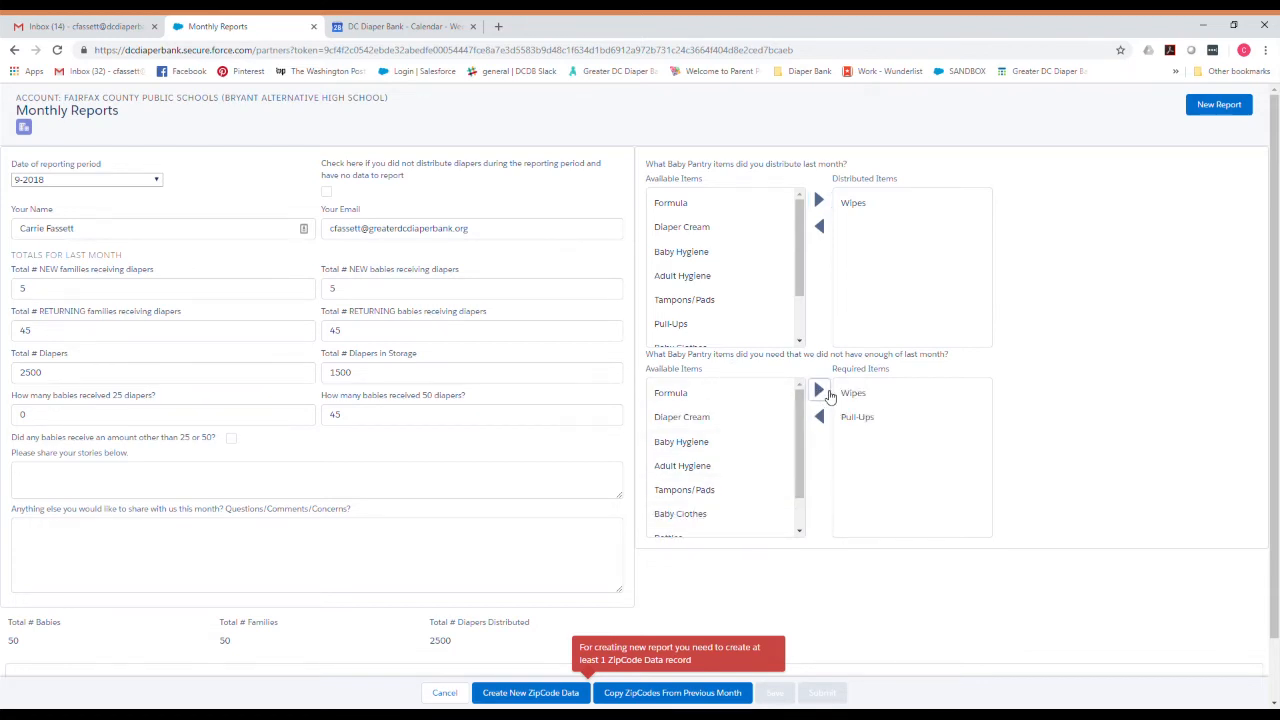
pyautogui.click(869, 204)
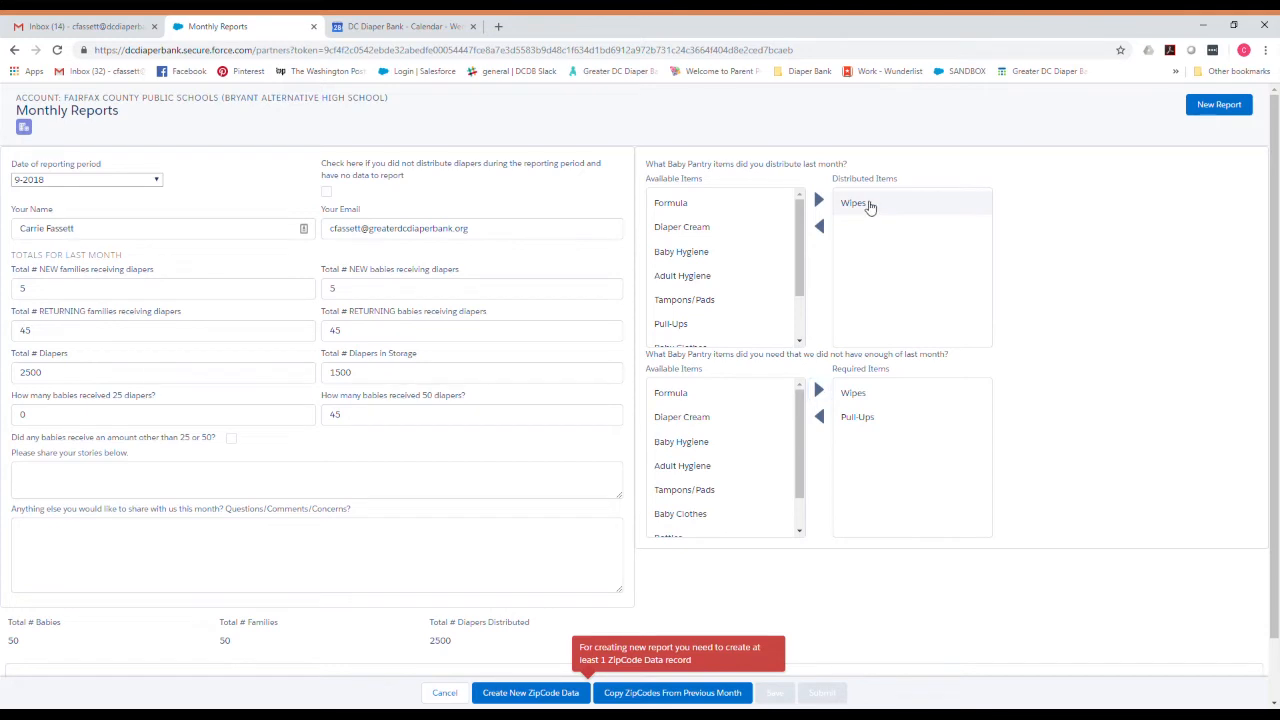
pyautogui.click(822, 232)
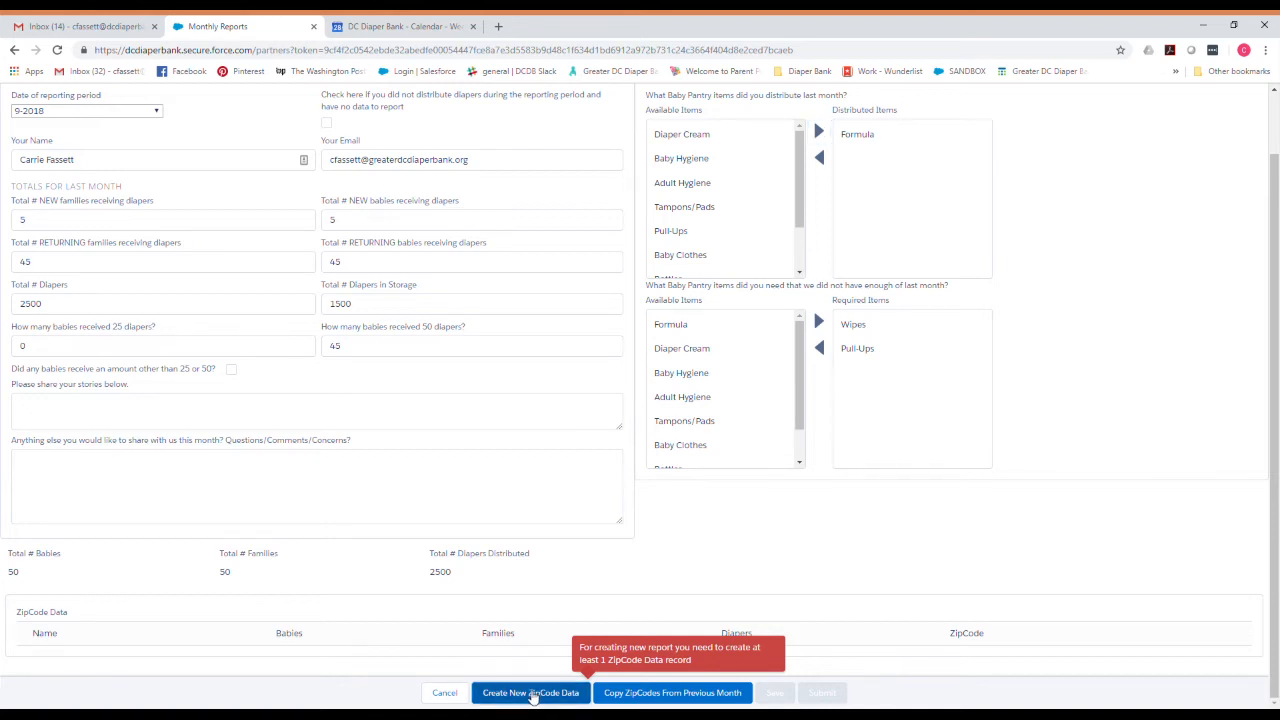
# Create and save ZipCode record 20912 with 10 families, 10 babies and 500 diapers.
pyautogui.click(500, 692)
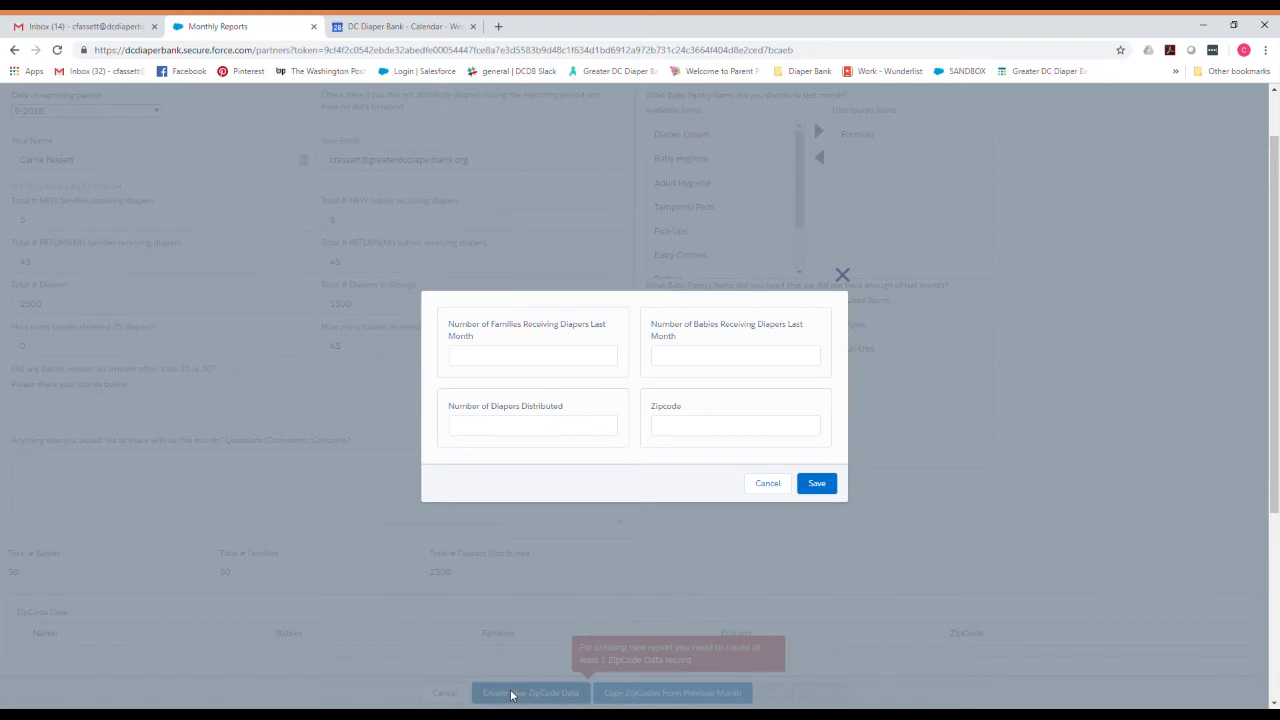
pyautogui.click(677, 430)
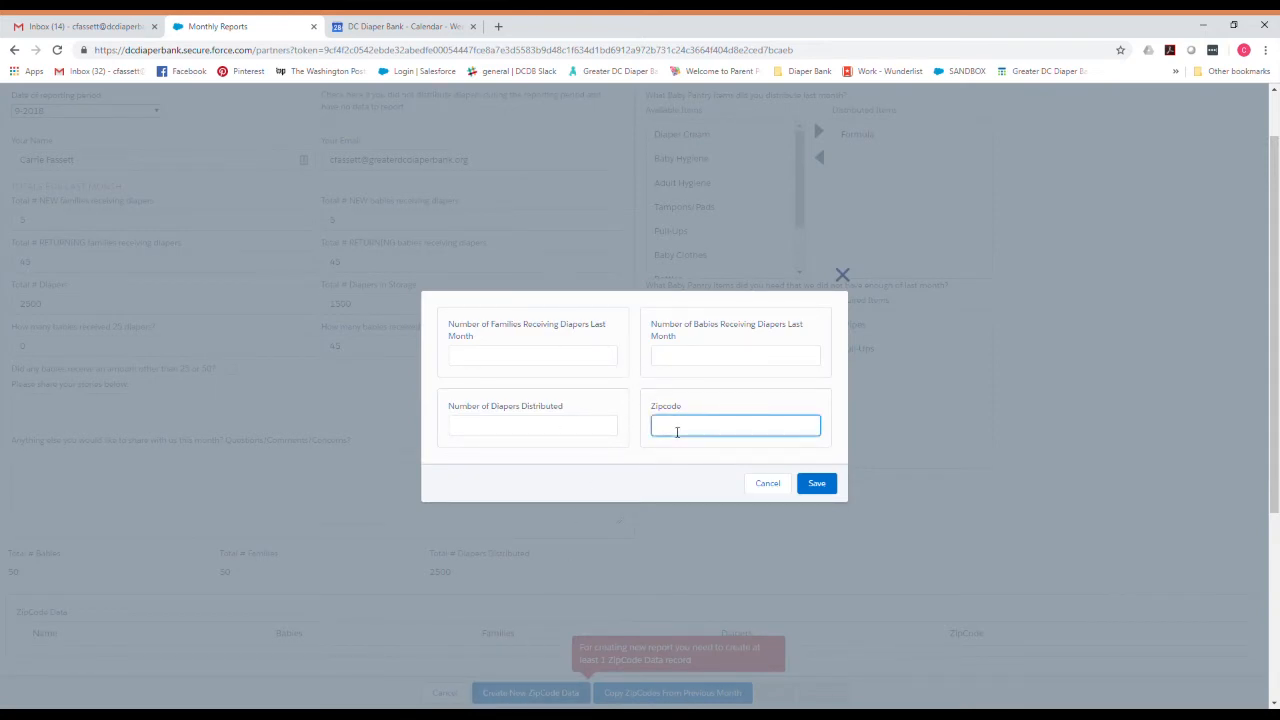
pyautogui.write('20912')
pyautogui.click(547, 366)
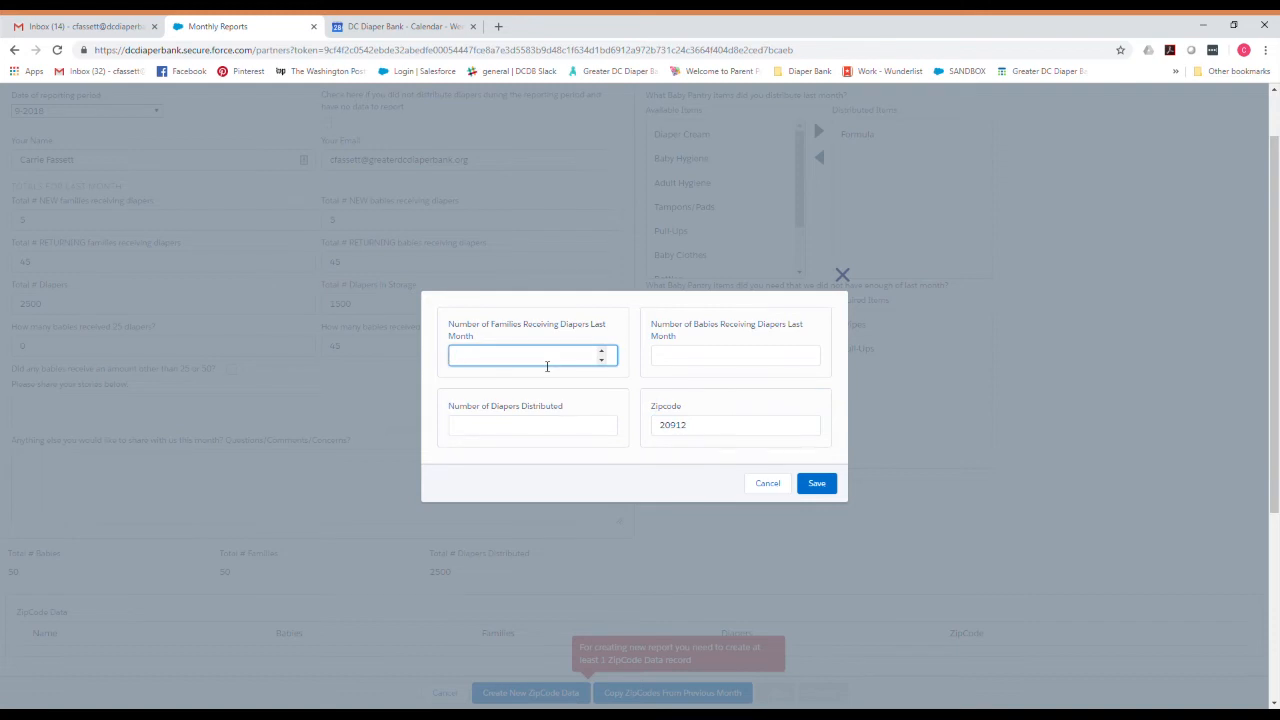
pyautogui.write('10')
pyautogui.click(679, 360)
pyautogui.write('10')
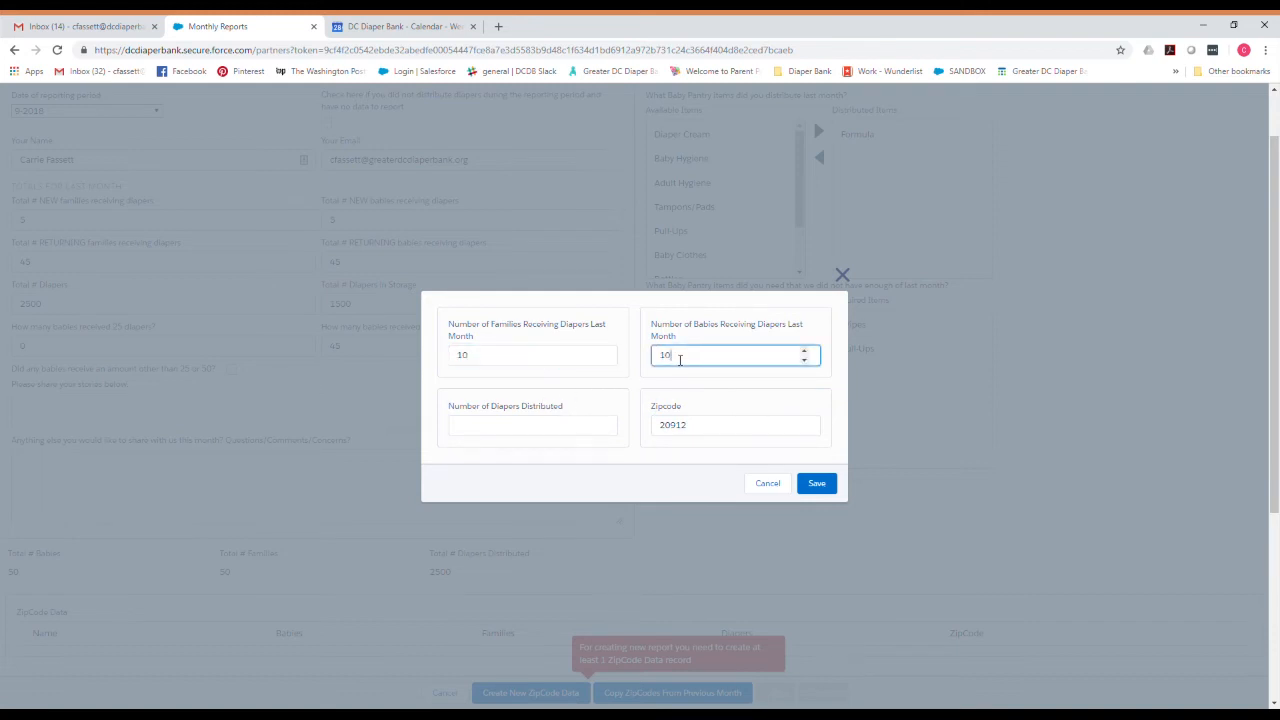
pyautogui.click(547, 428)
pyautogui.write('500')
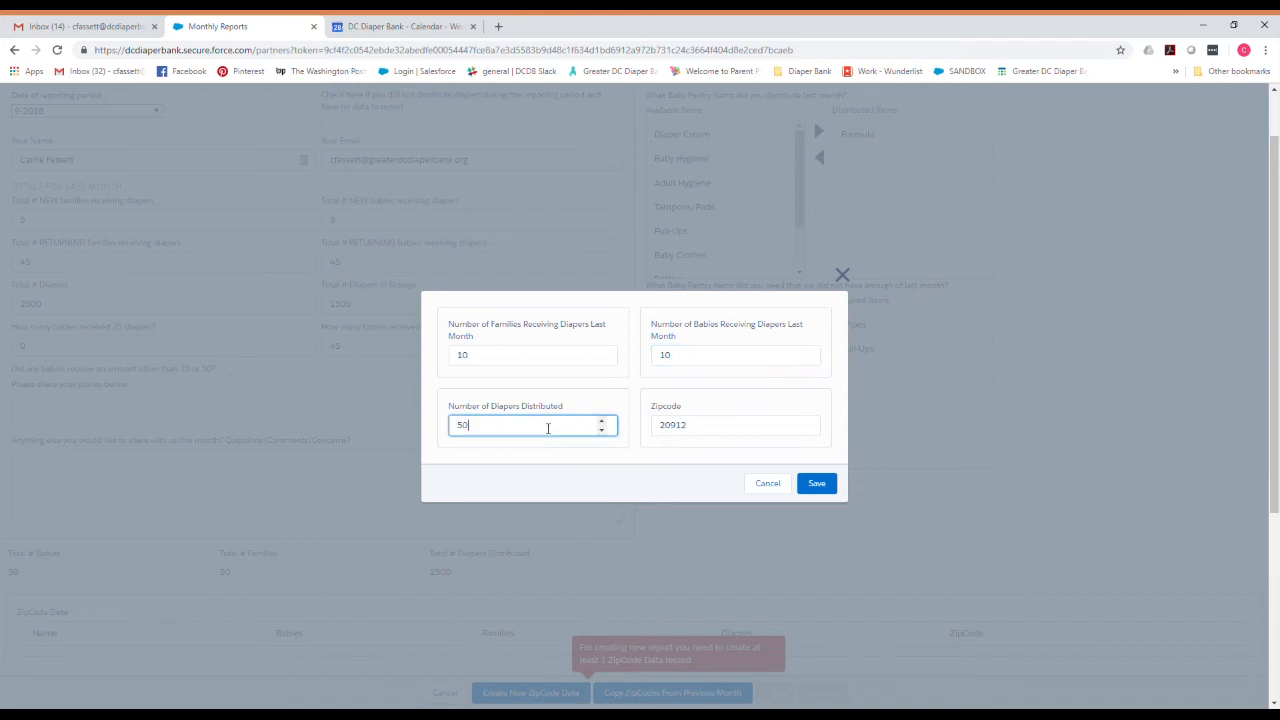
pyautogui.click(817, 490)
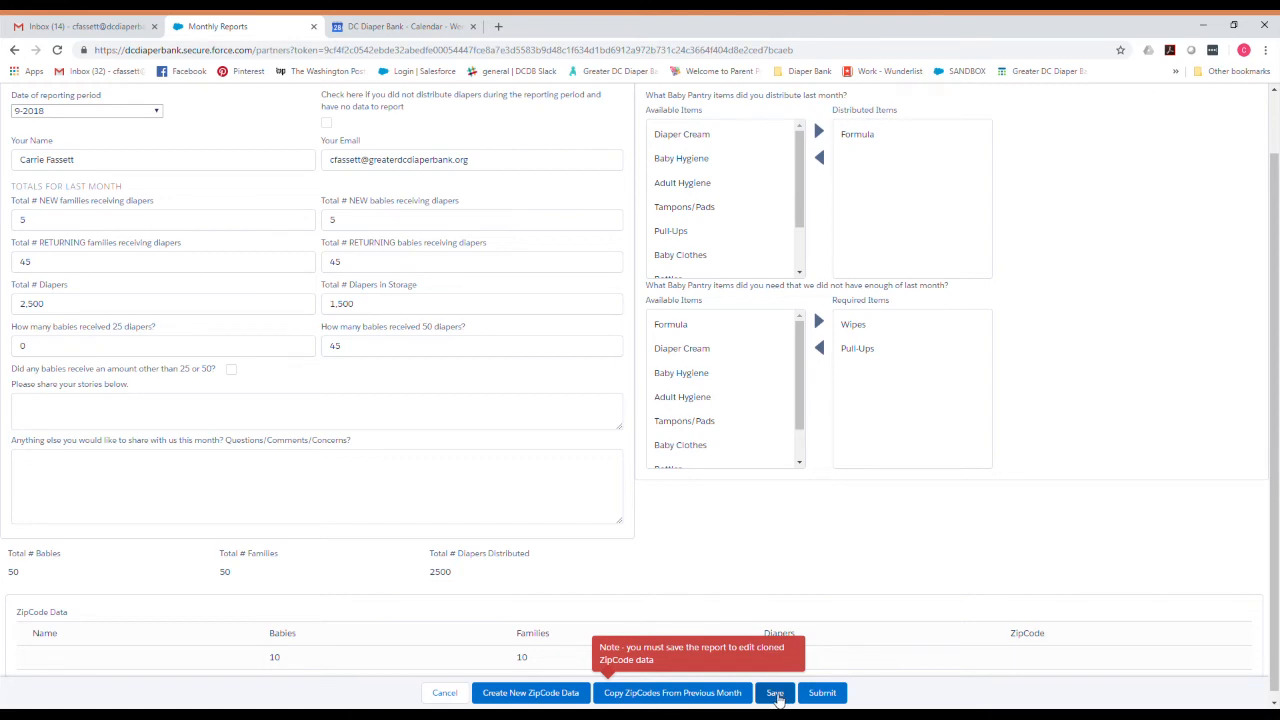
# Save the 9-2018 report and try submitting it, which fails on the totals mismatch.
pyautogui.click(775, 693)
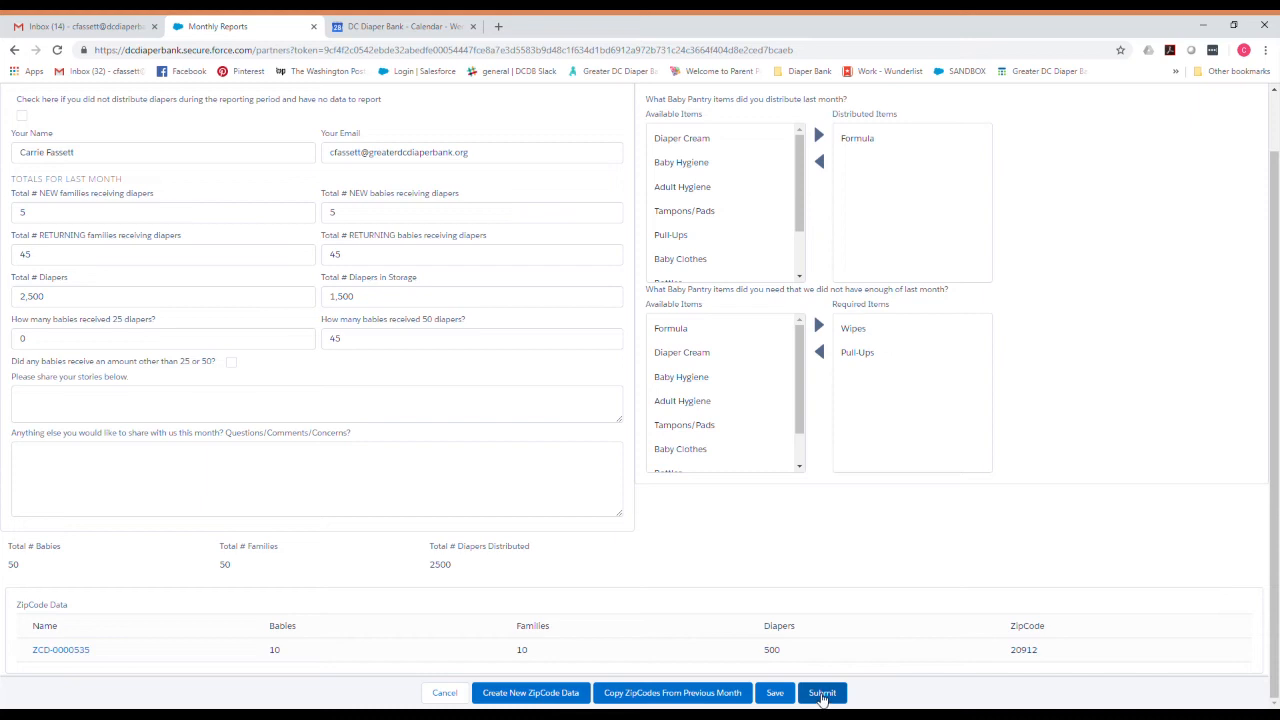
pyautogui.click(822, 696)
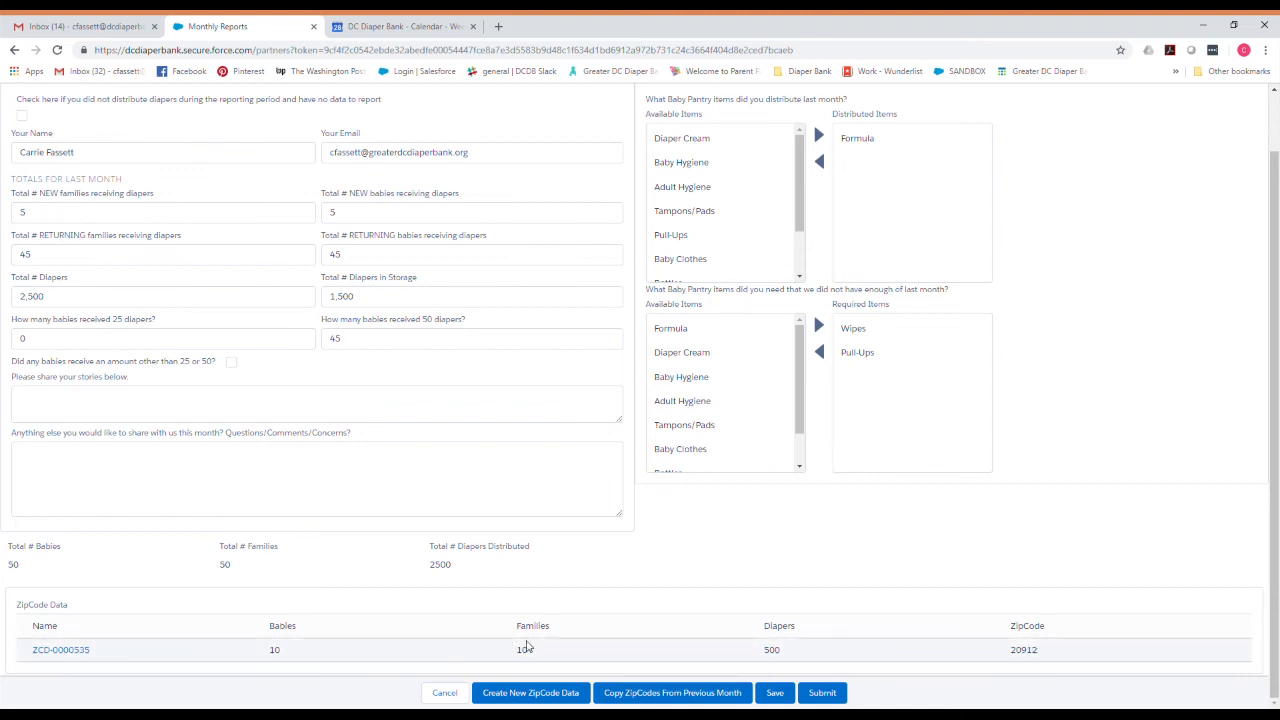
# Review the 20912 ZipCode record unchanged, then start a new row with zip code 20002.
pyautogui.click(64, 650)
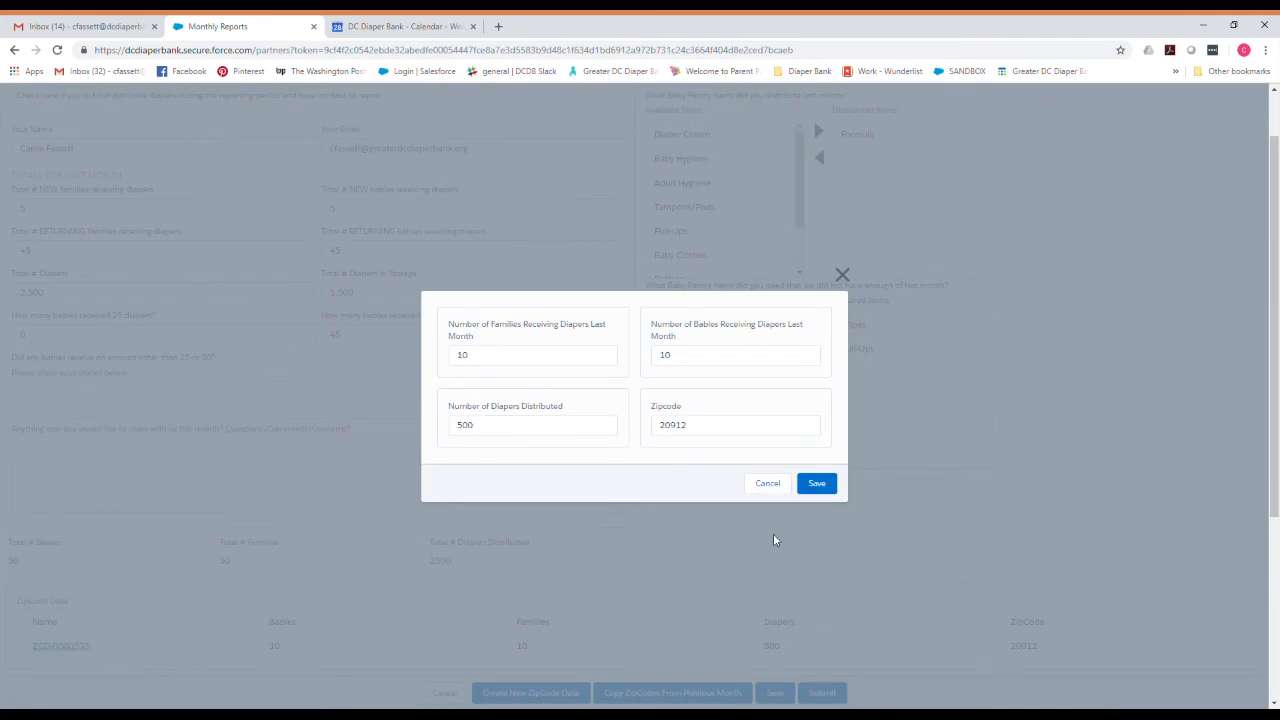
pyautogui.click(767, 483)
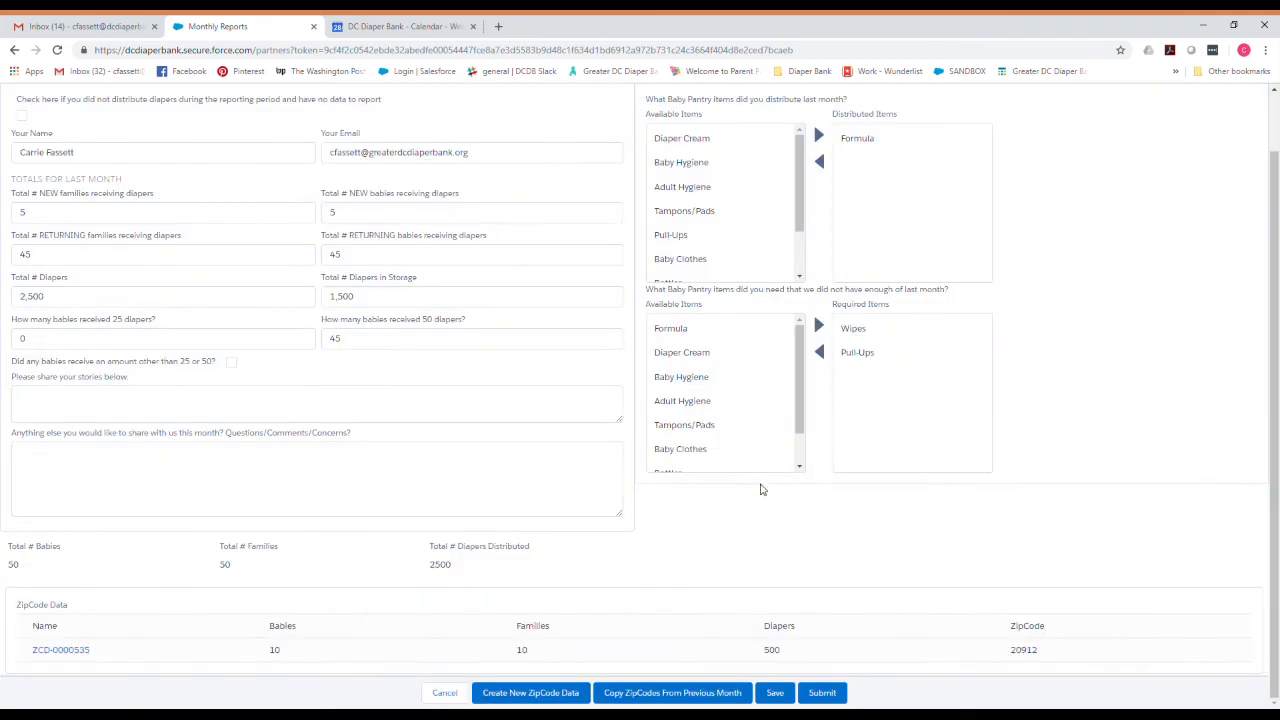
pyautogui.click(547, 698)
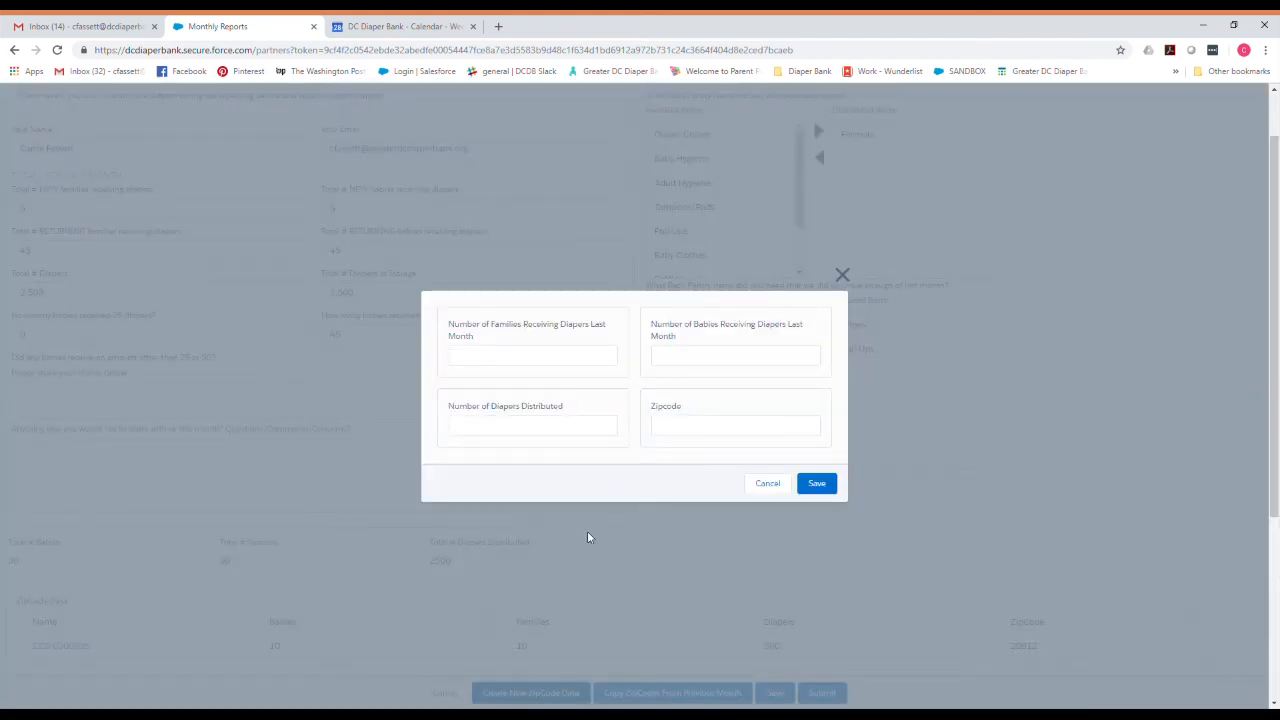
pyautogui.click(714, 436)
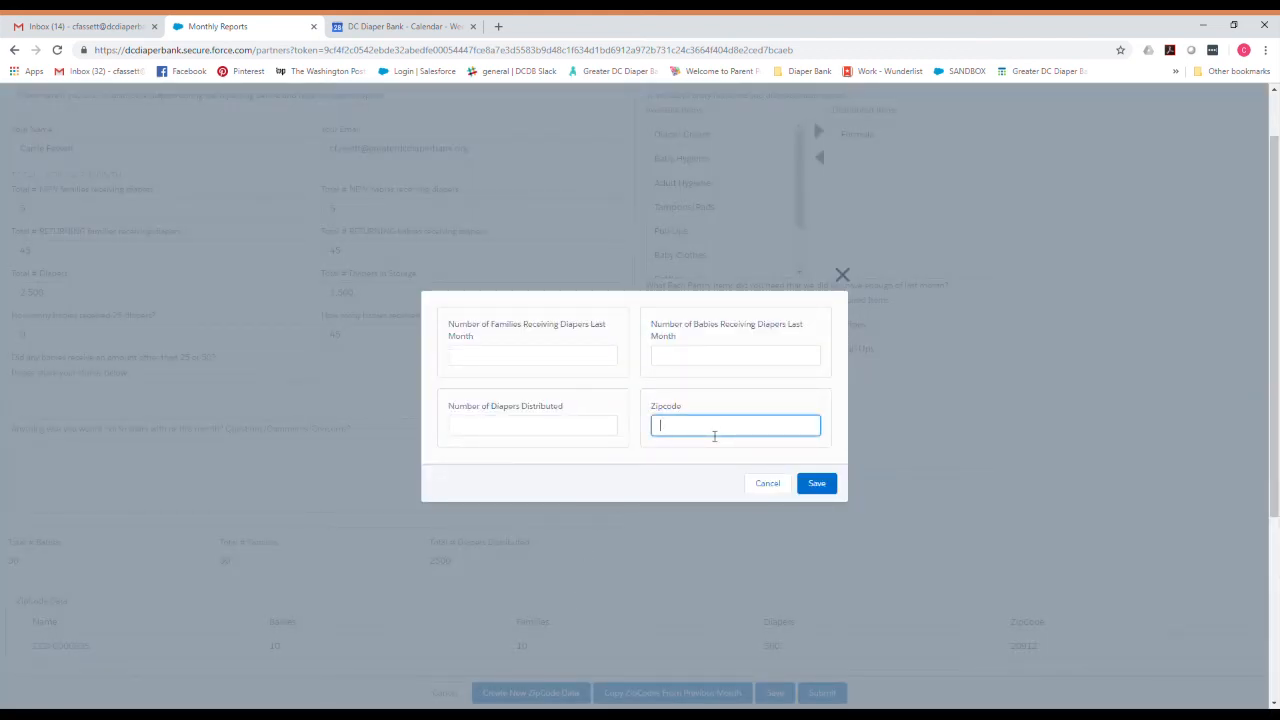
pyautogui.write('20002')
# Enter 10 babies, 10 families and 500 diapers, and save the 20002 row.
pyautogui.click(747, 358)
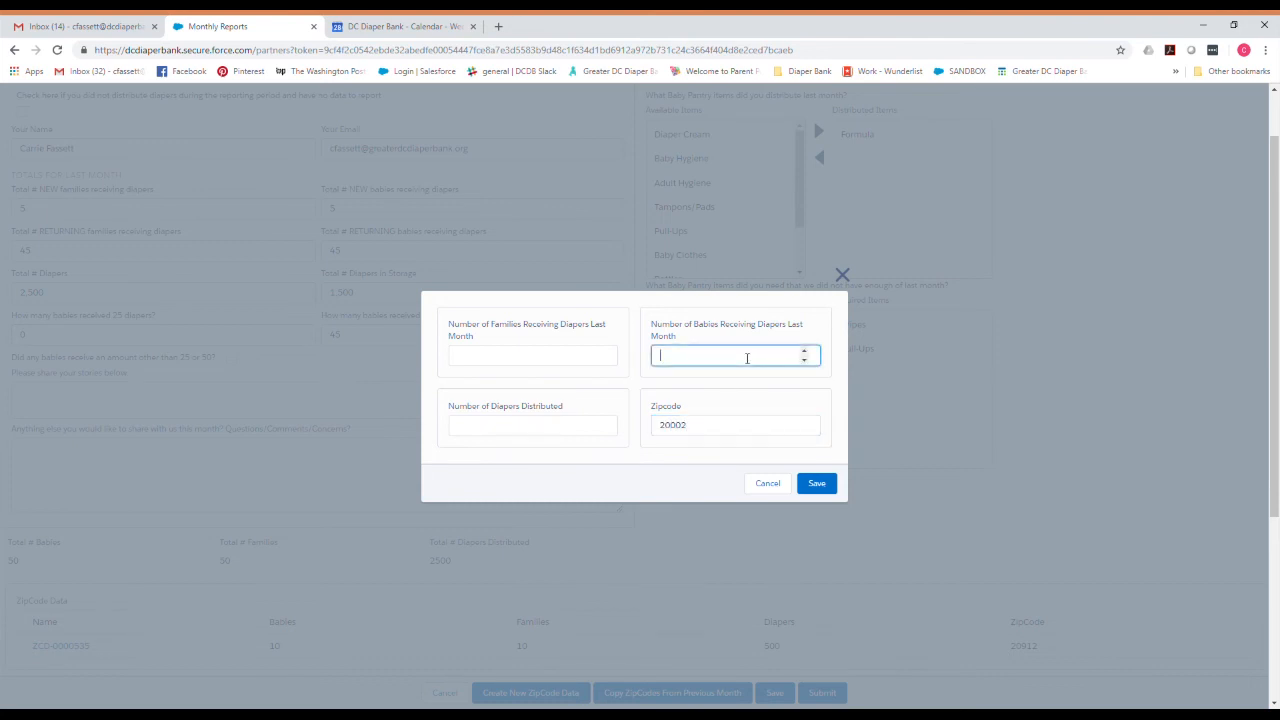
pyautogui.write('10')
pyautogui.click(601, 360)
pyautogui.write('10')
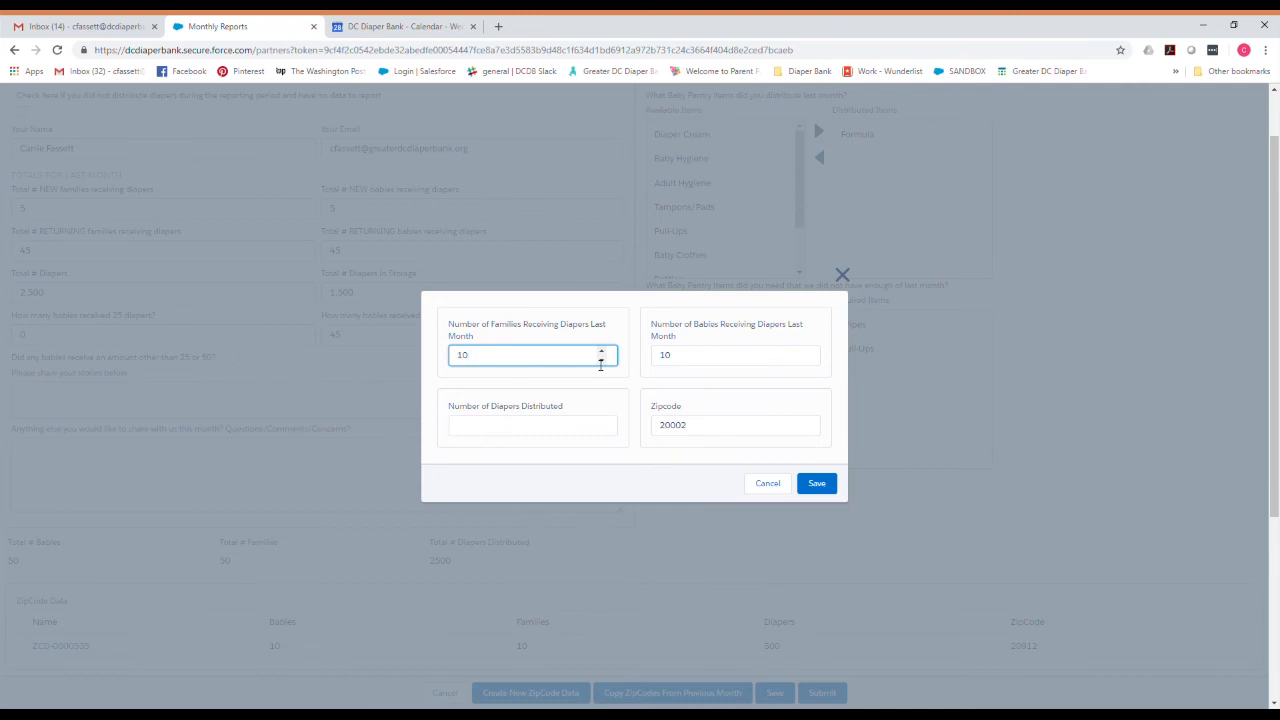
pyautogui.click(464, 428)
pyautogui.write('500')
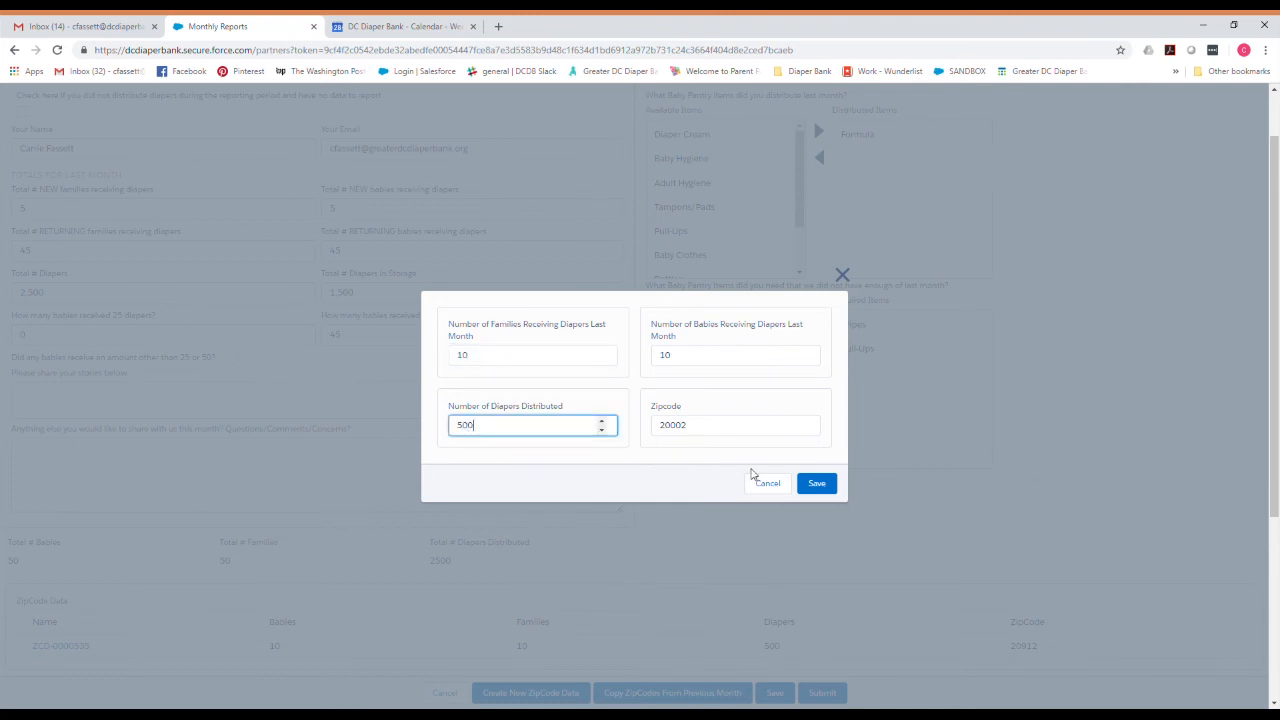
pyautogui.click(824, 485)
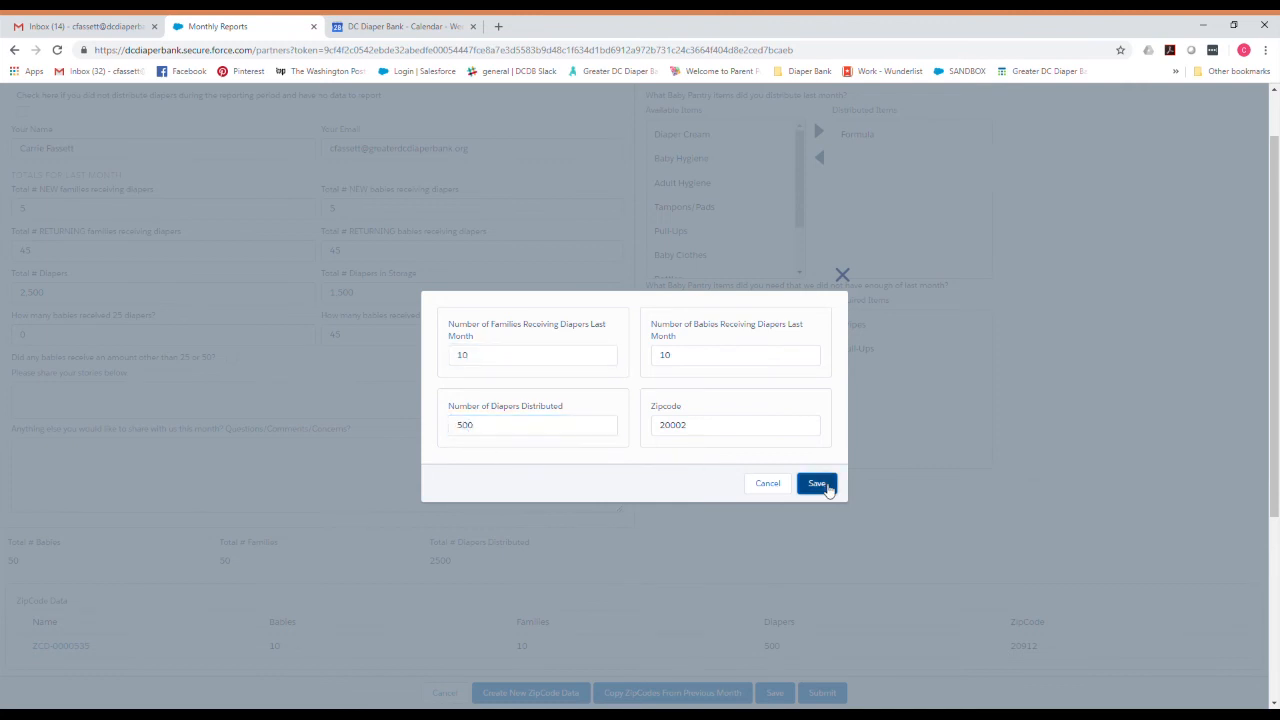
pyautogui.scroll(-1, 710, 552)
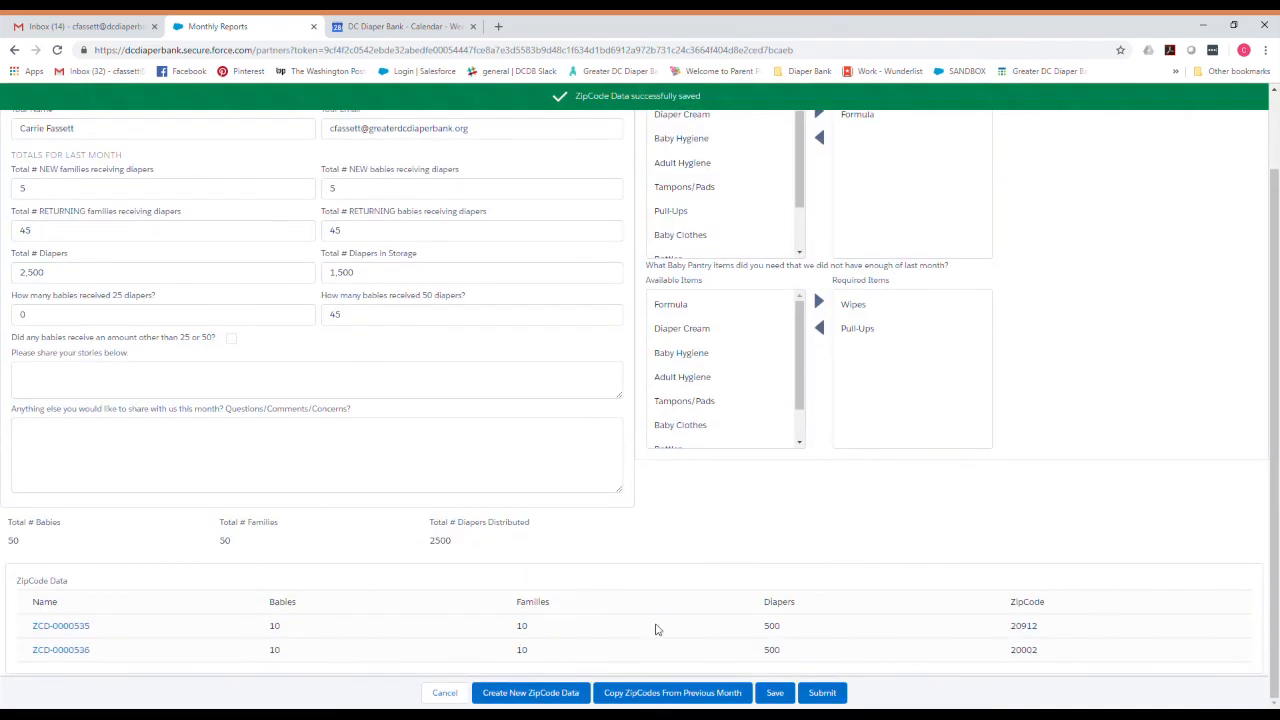
pyautogui.click(530, 692)
# Fill in zip code 20003 with 30 babies, 30 families and 1500 diapers, then save.
pyautogui.click(671, 429)
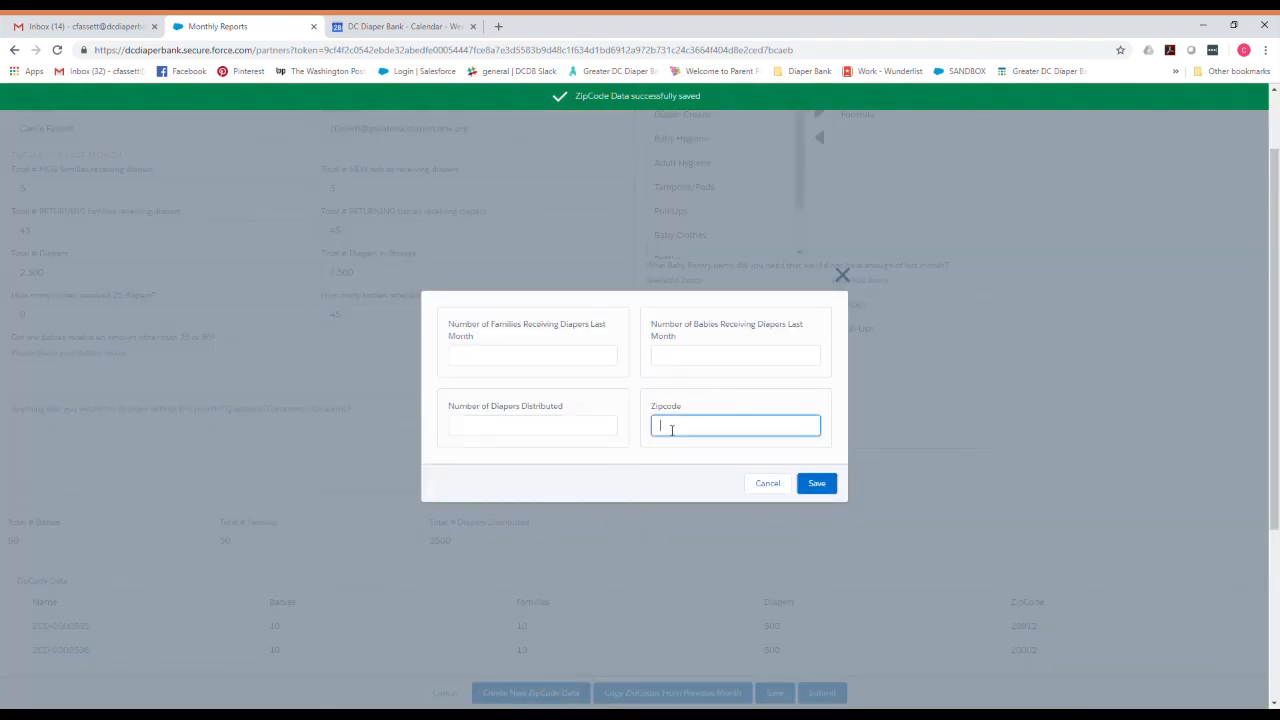
pyautogui.write('20003')
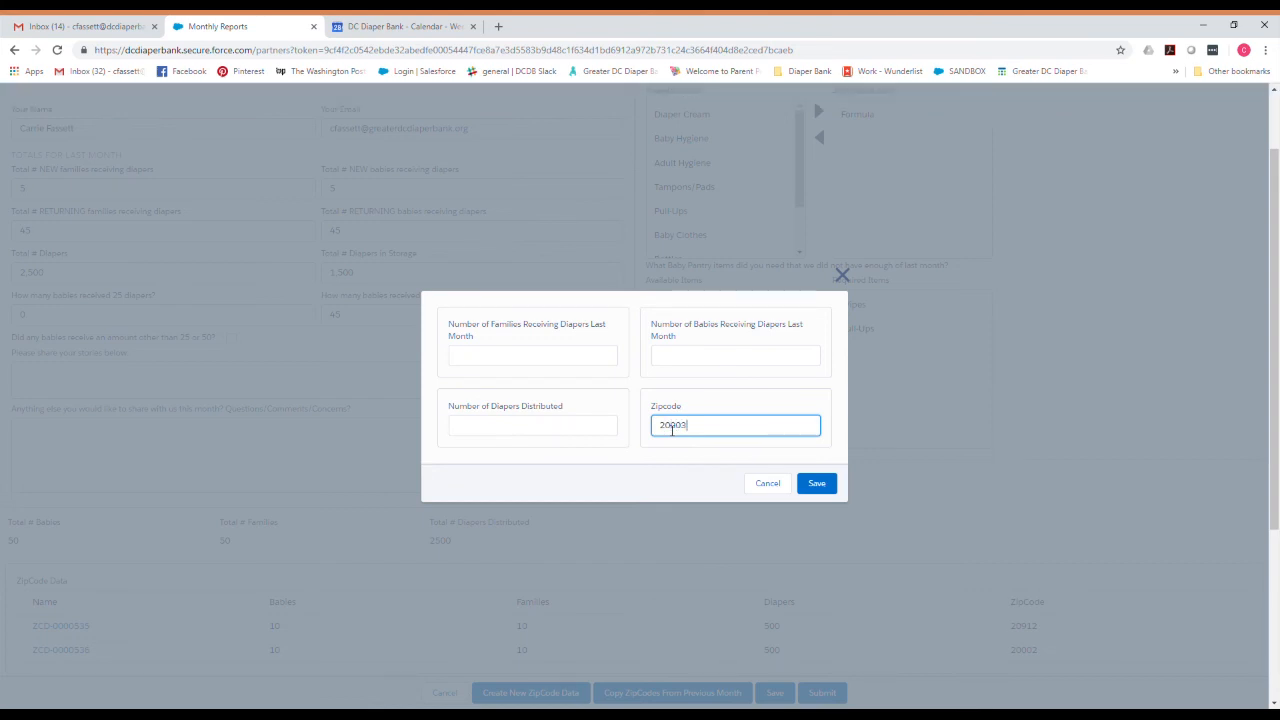
pyautogui.click(681, 360)
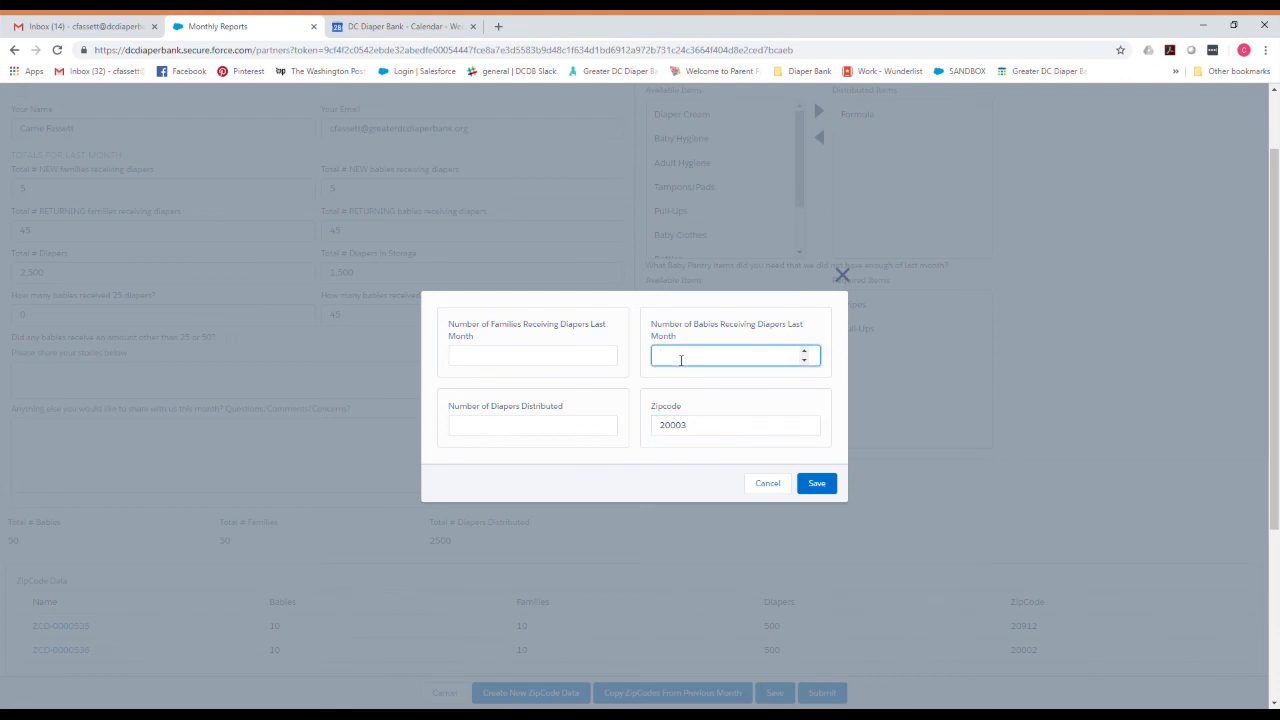
pyautogui.write('30')
pyautogui.click(575, 363)
pyautogui.write('30')
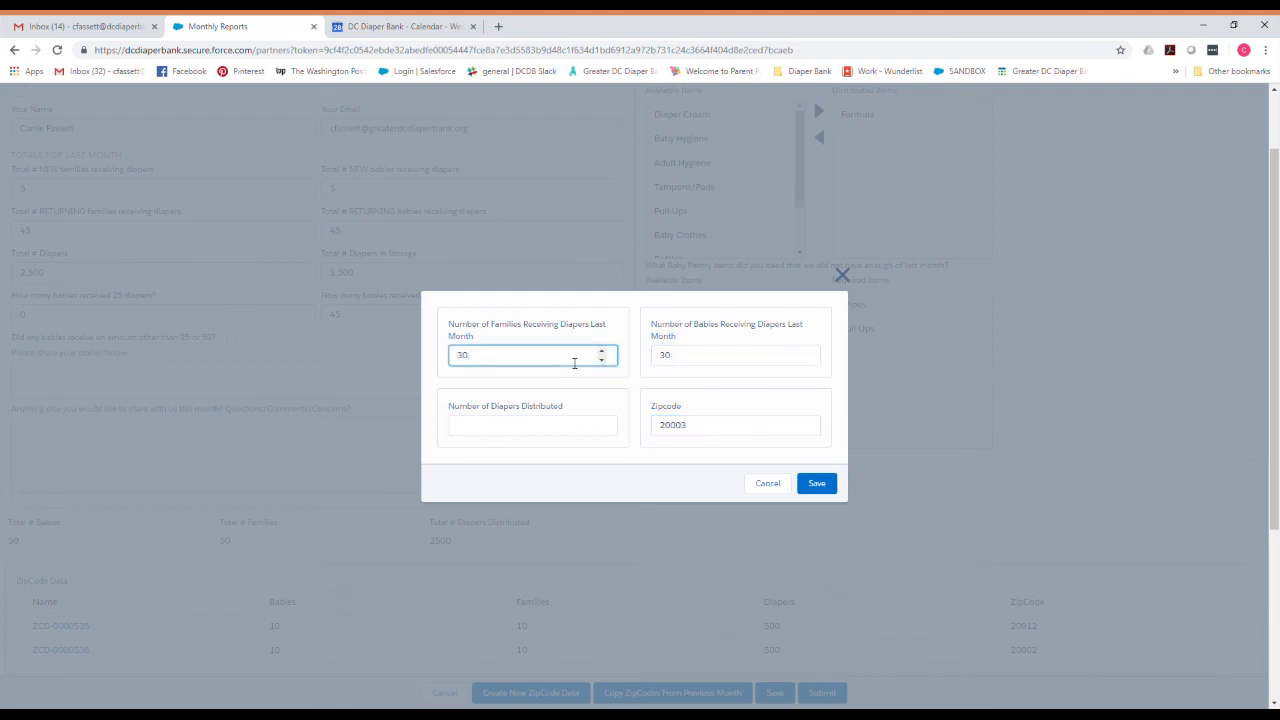
pyautogui.click(502, 433)
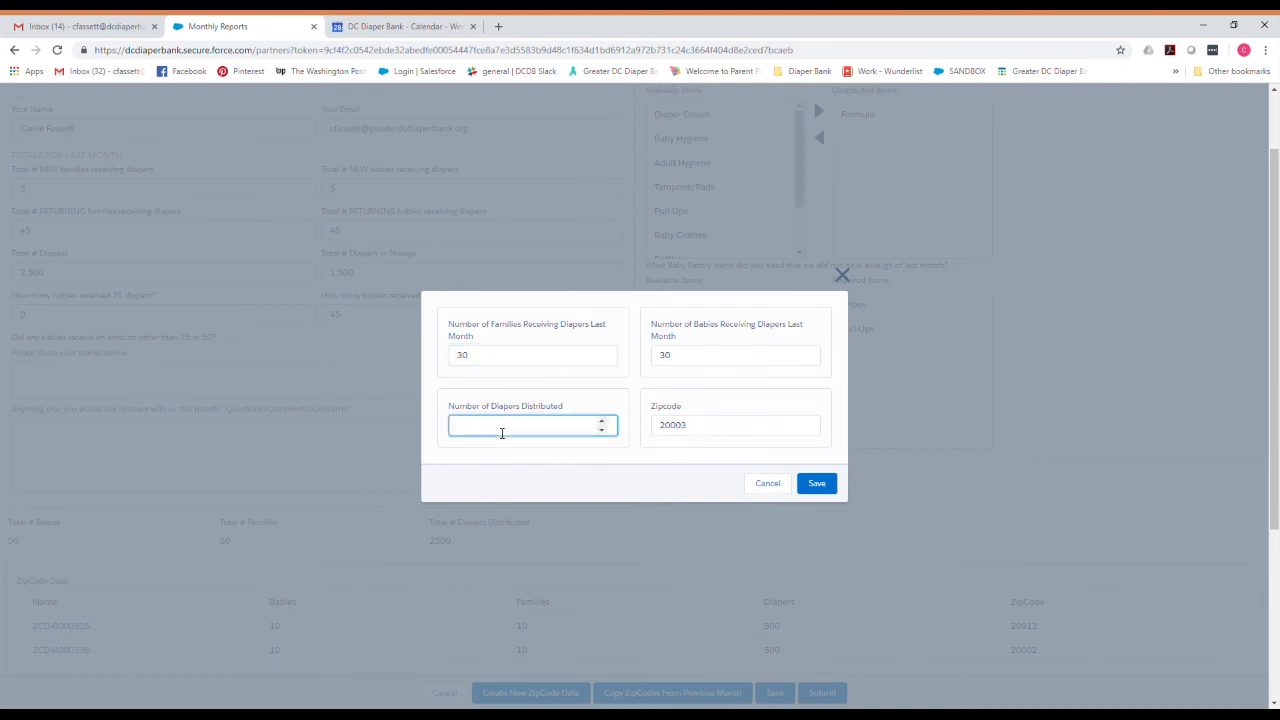
pyautogui.write('1500')
pyautogui.click(810, 487)
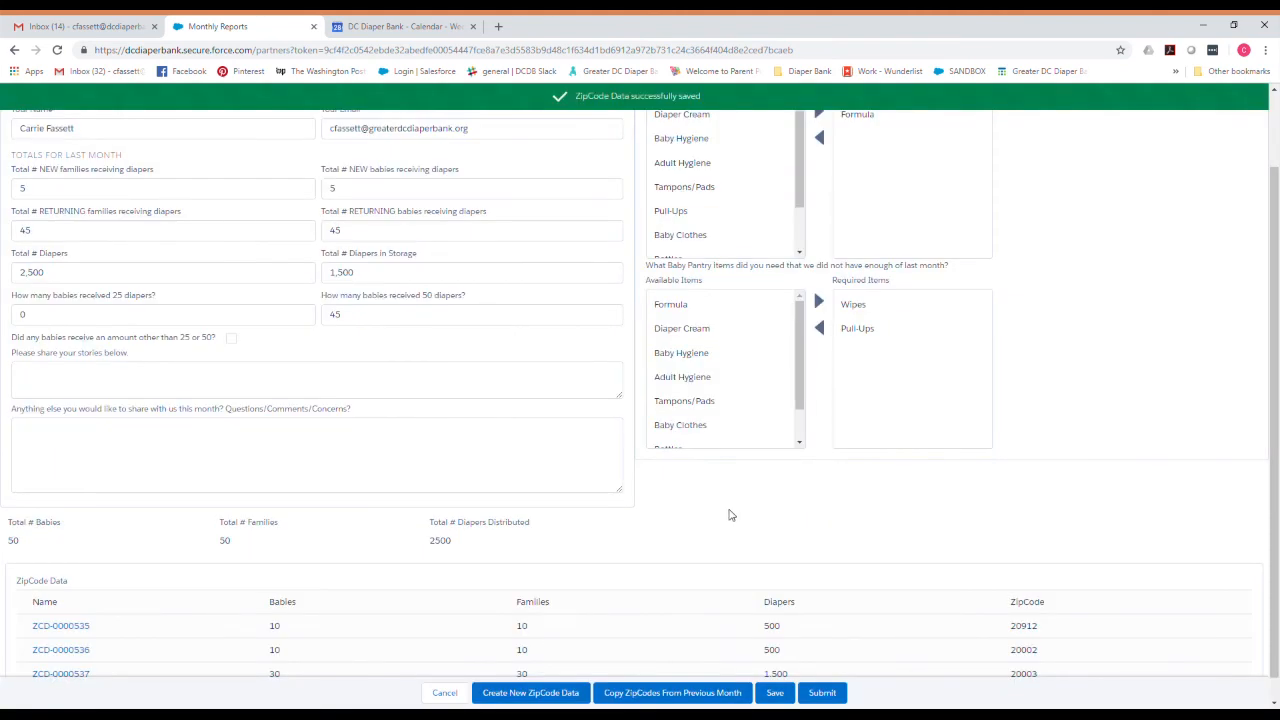
pyautogui.scroll(-1, 730, 515)
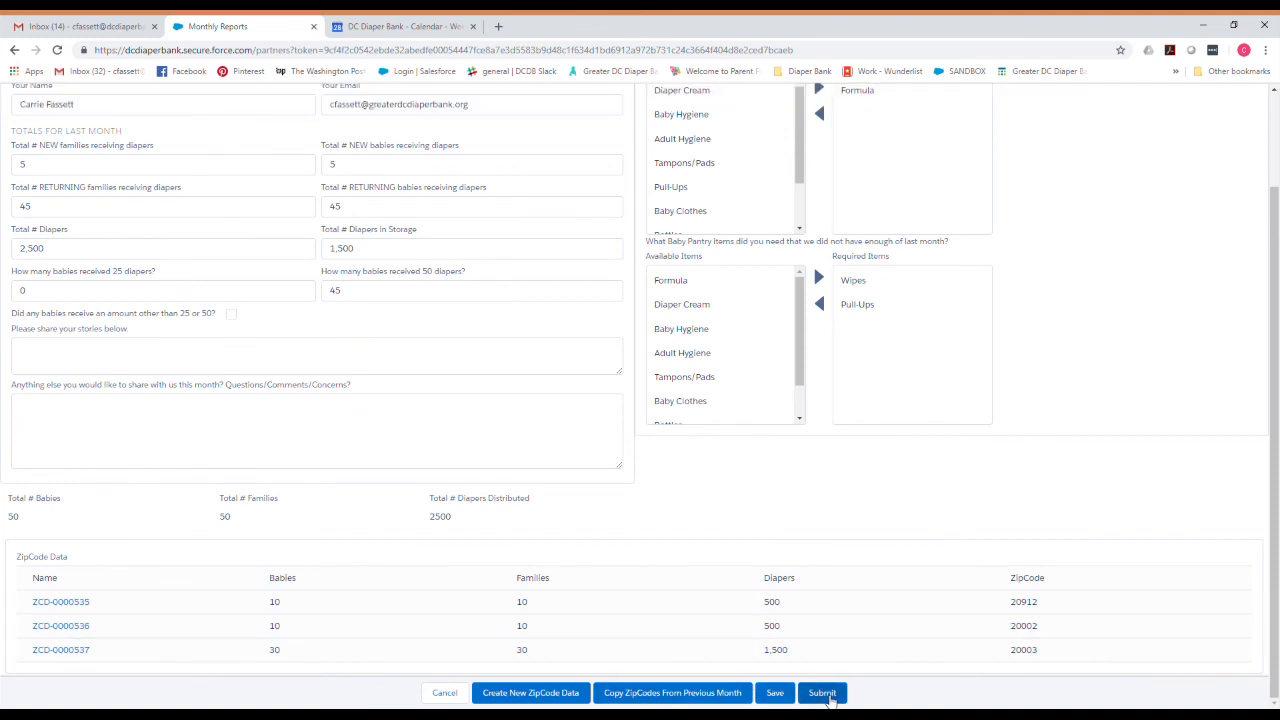
# Submit the September 2018 report MR-00067 and confirm the submission.
pyautogui.click(823, 695)
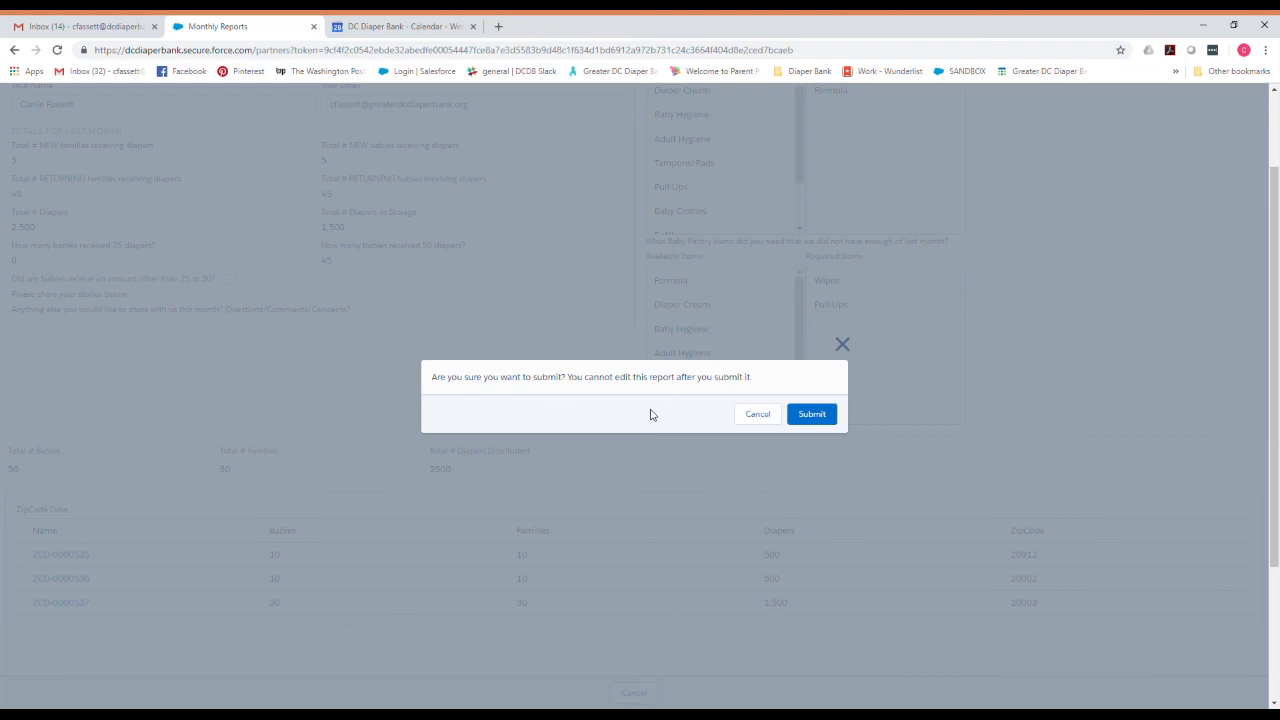
pyautogui.click(814, 422)
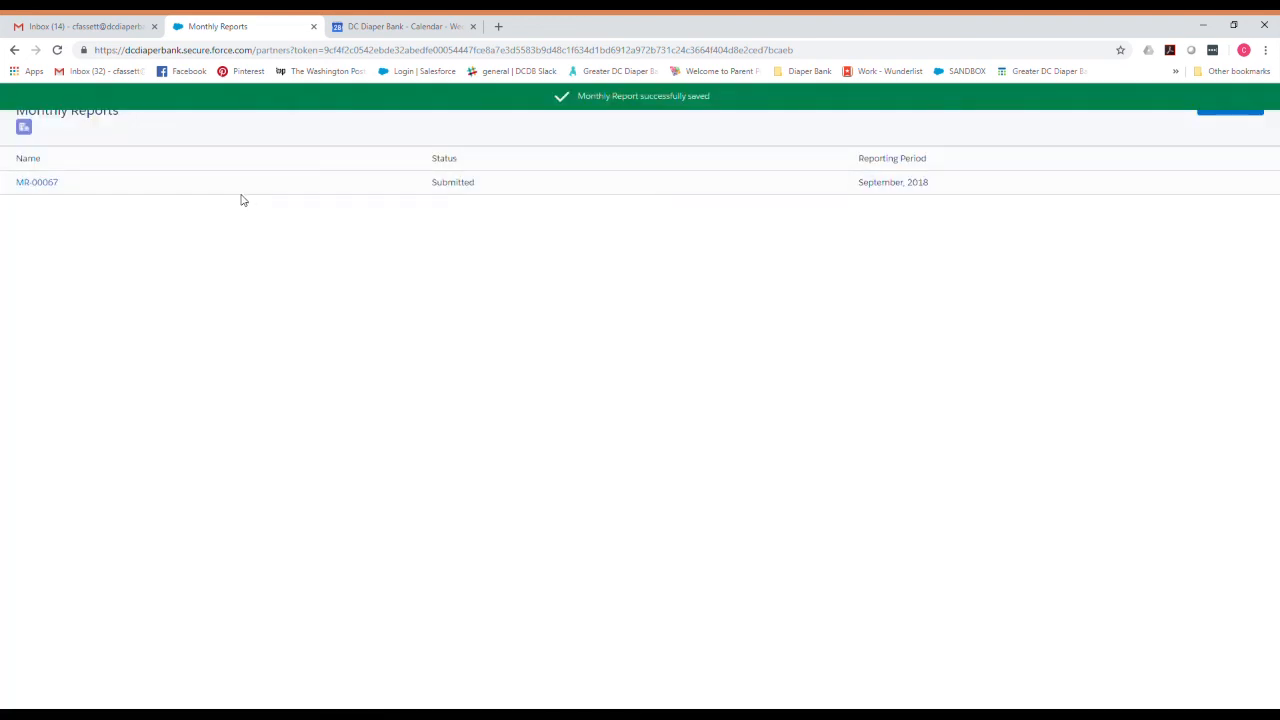
# Open MR-00067 from Monthly Reports and scroll through its read-only totals and ZipCode rows.
pyautogui.click(44, 185)
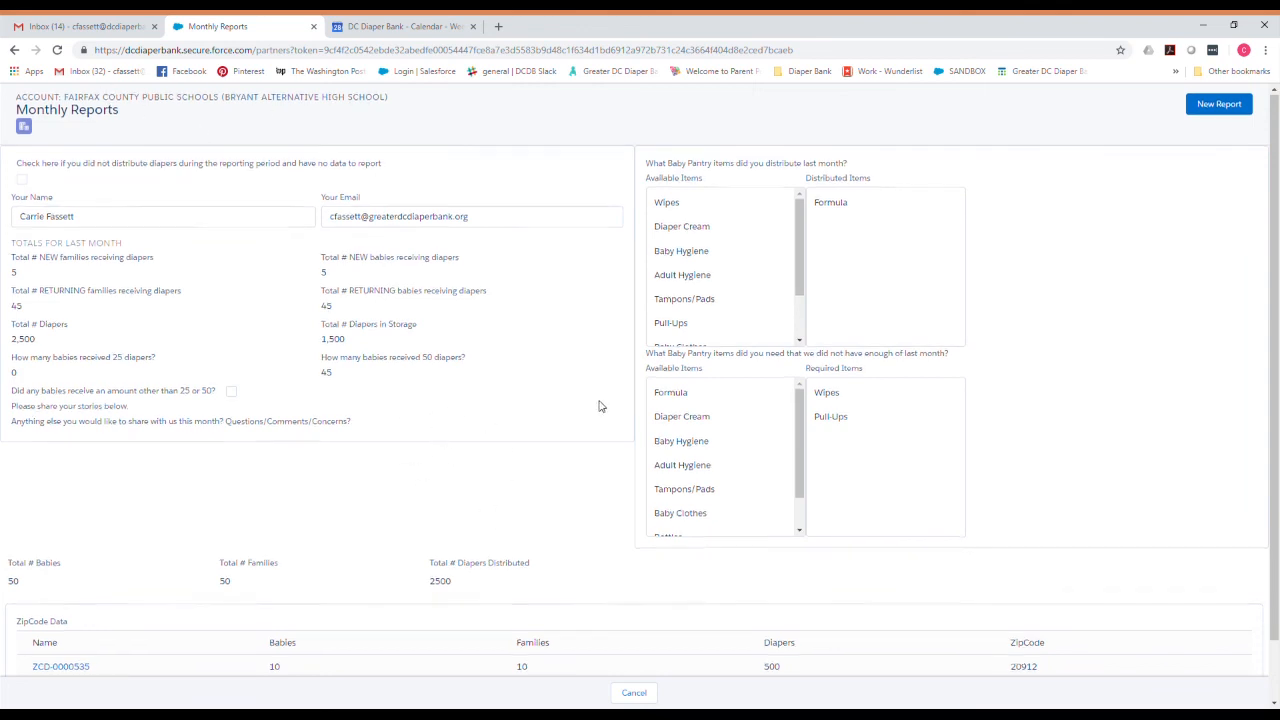
pyautogui.scroll(-1, 603, 410)
pyautogui.scroll(1, 643, 512)
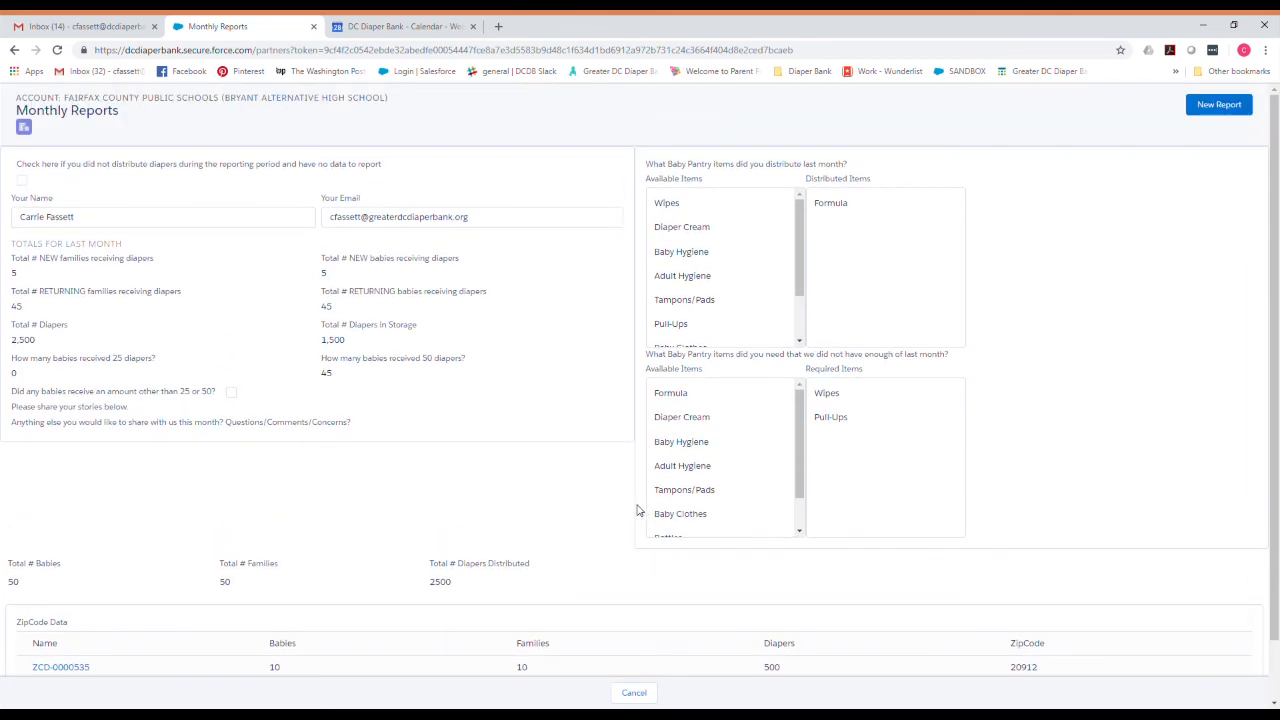